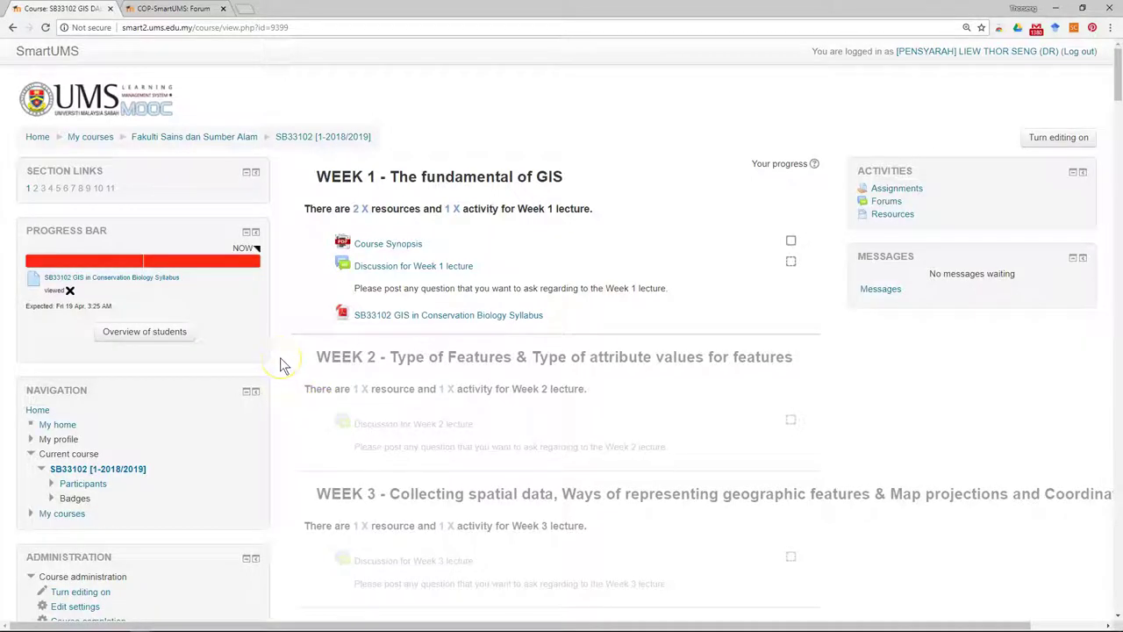
# Scroll down the SB33102 course page and go to Grades under Course administration
pyautogui.scroll(-2, 280, 357)
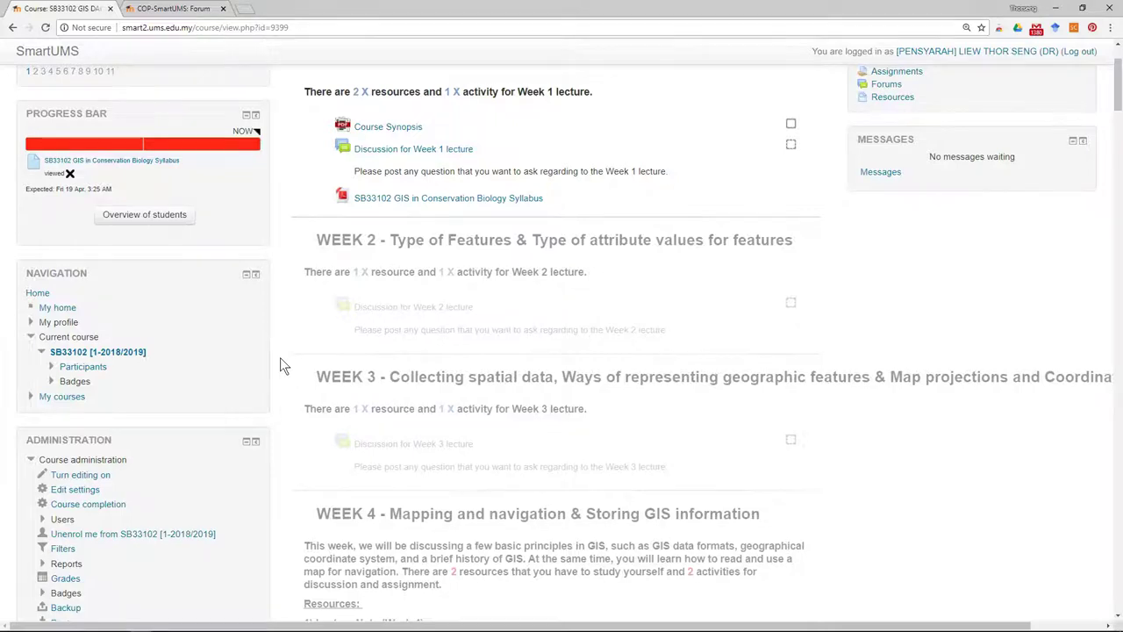
pyautogui.scroll(-1, 280, 357)
pyautogui.scroll(-1, 280, 357)
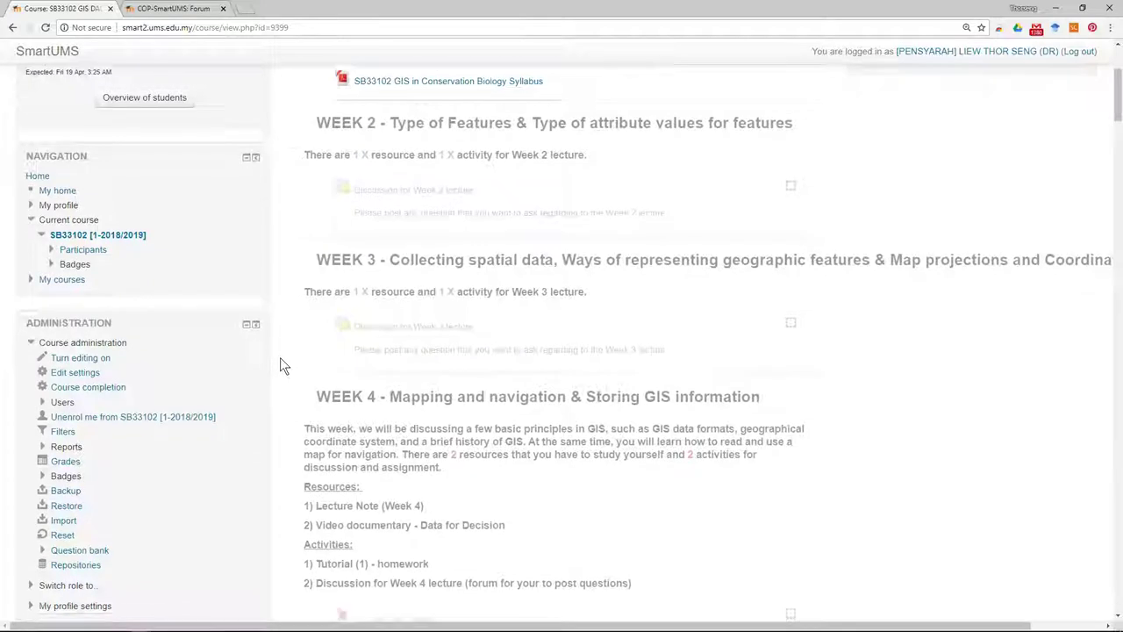
pyautogui.scroll(2, 280, 357)
pyautogui.scroll(-1, 280, 358)
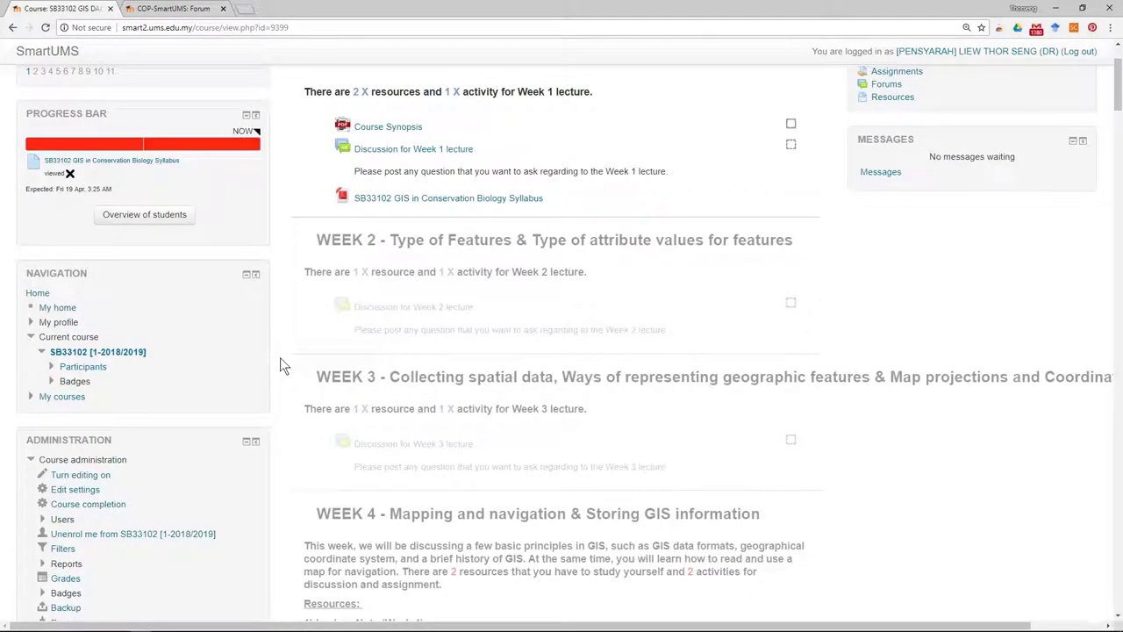
pyautogui.scroll(-4, 280, 357)
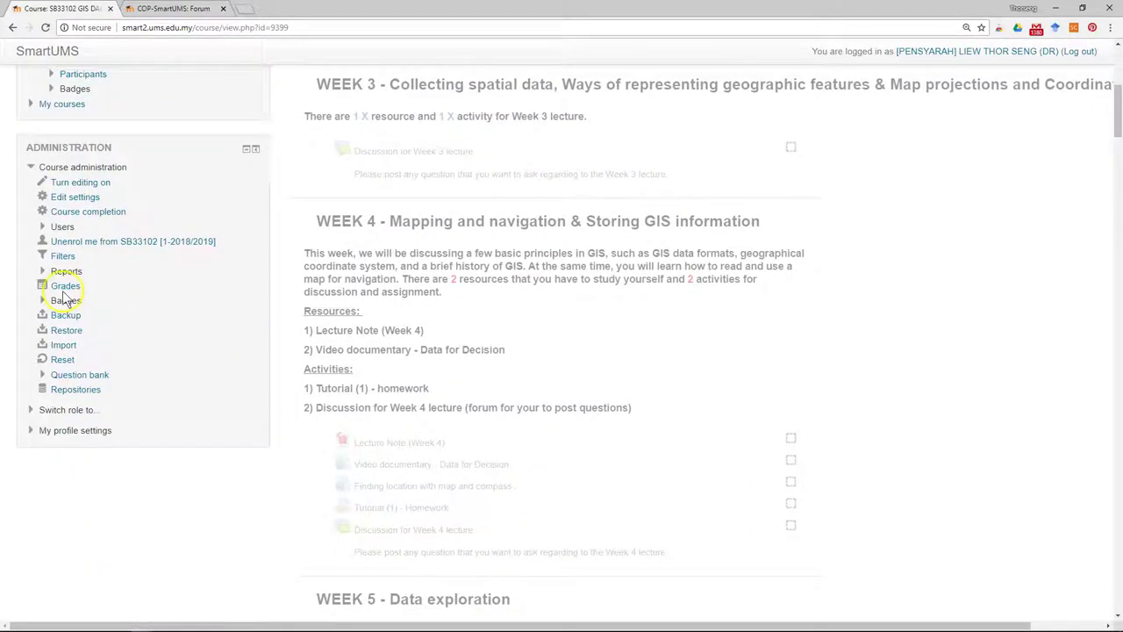
pyautogui.click(64, 287)
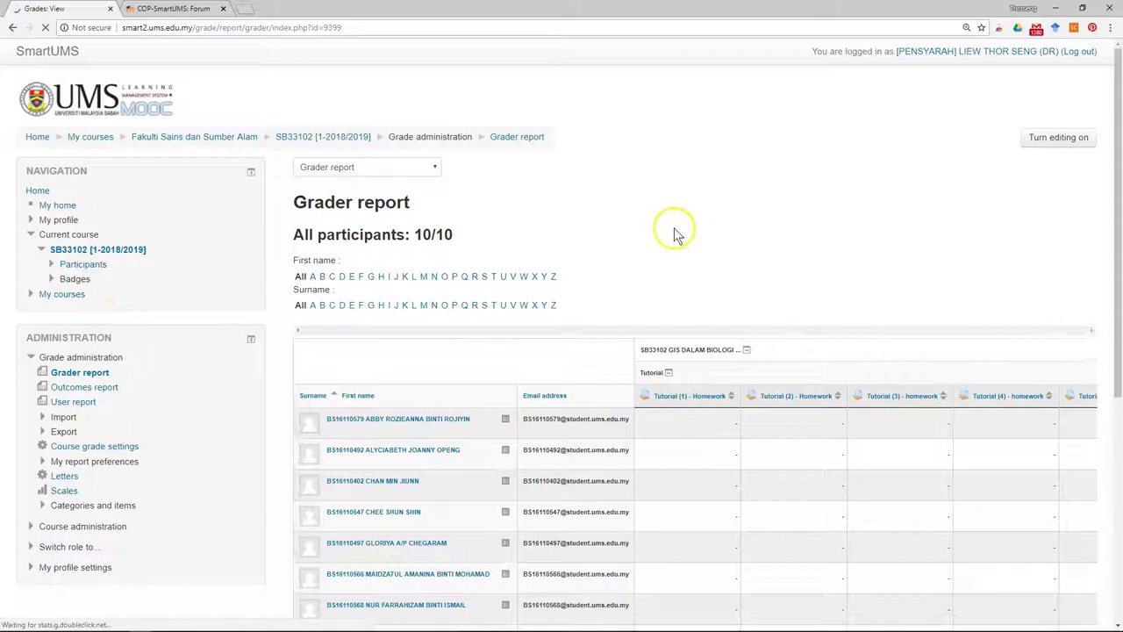
# Switch the gradebook to Simple view and review the categories, including Midterm's Q1–Q4 items
pyautogui.click(428, 171)
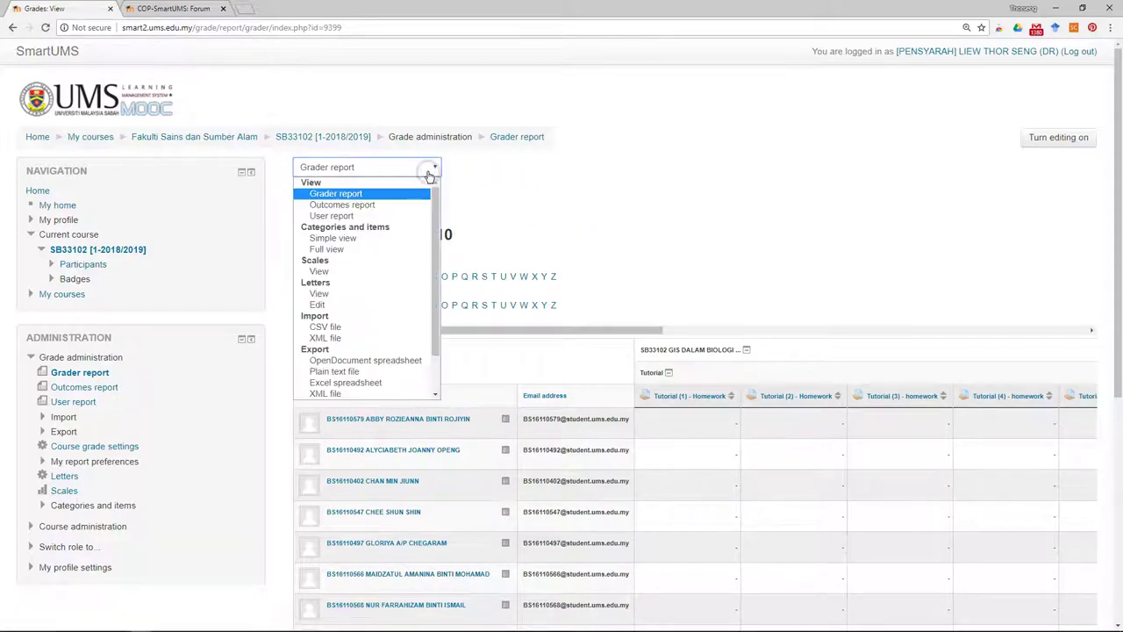
pyautogui.click(384, 240)
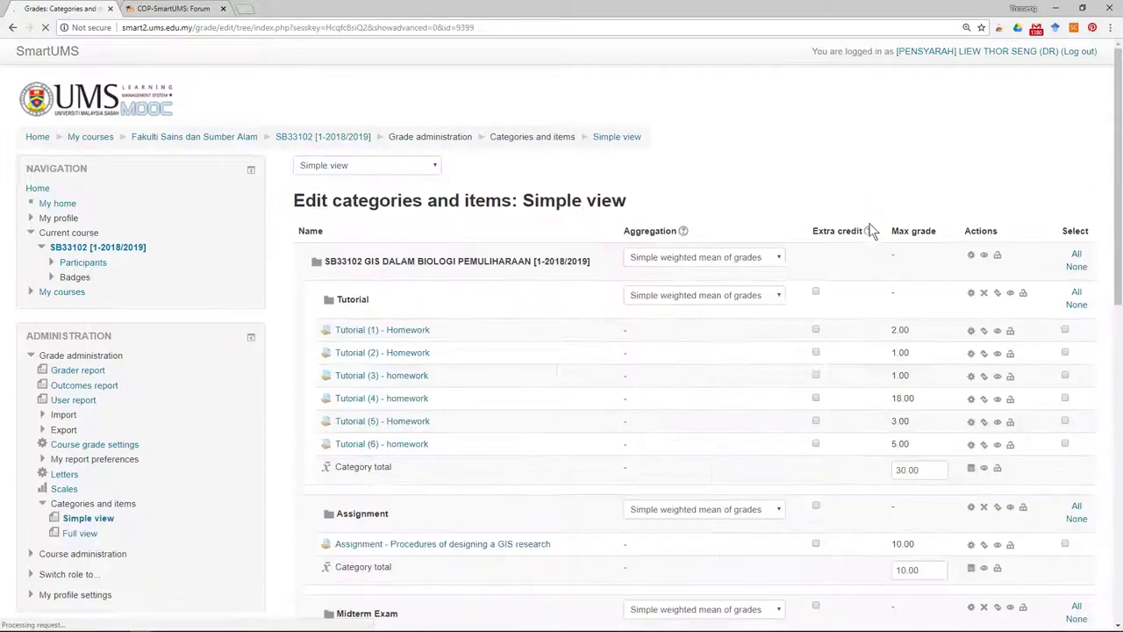
pyautogui.scroll(-4, 615, 233)
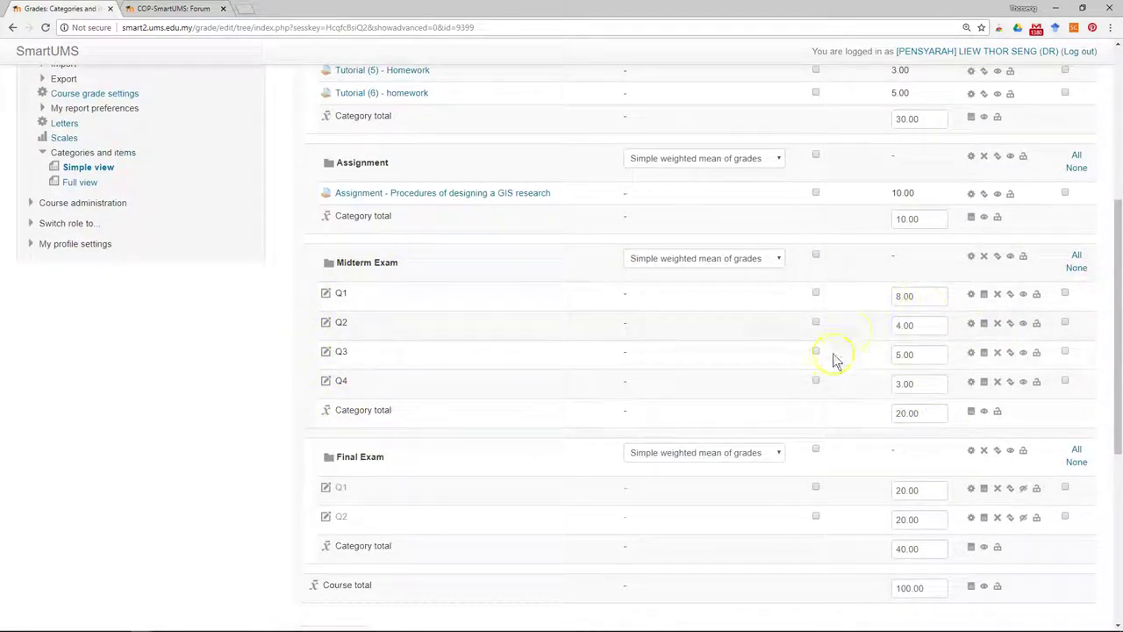
pyautogui.scroll(-4, 570, 331)
pyautogui.scroll(10, 569, 331)
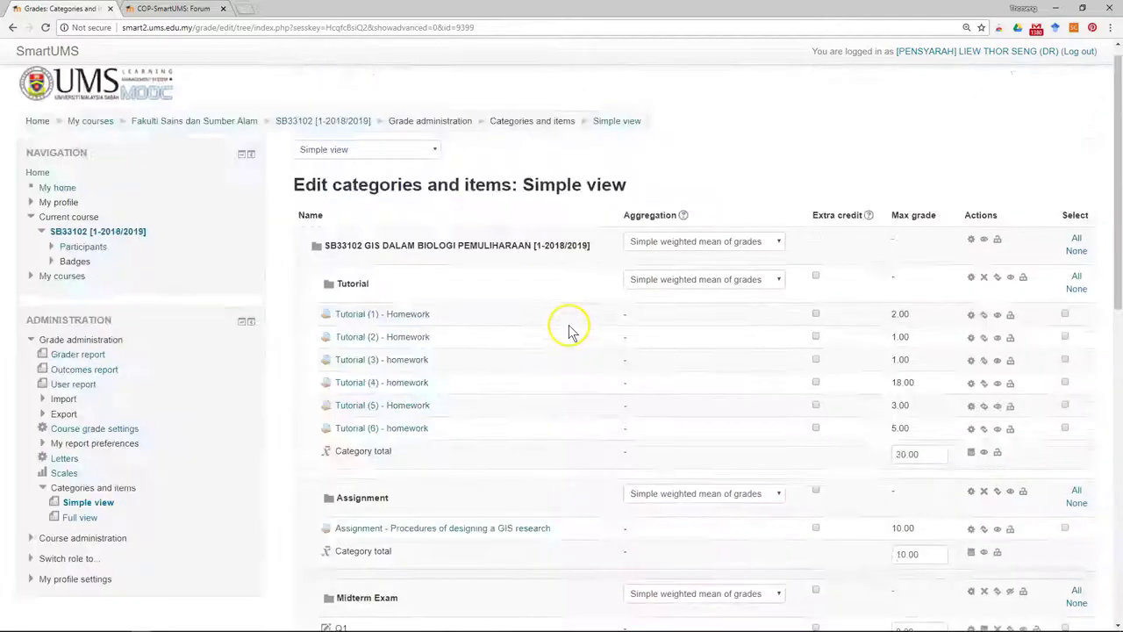
pyautogui.click(407, 165)
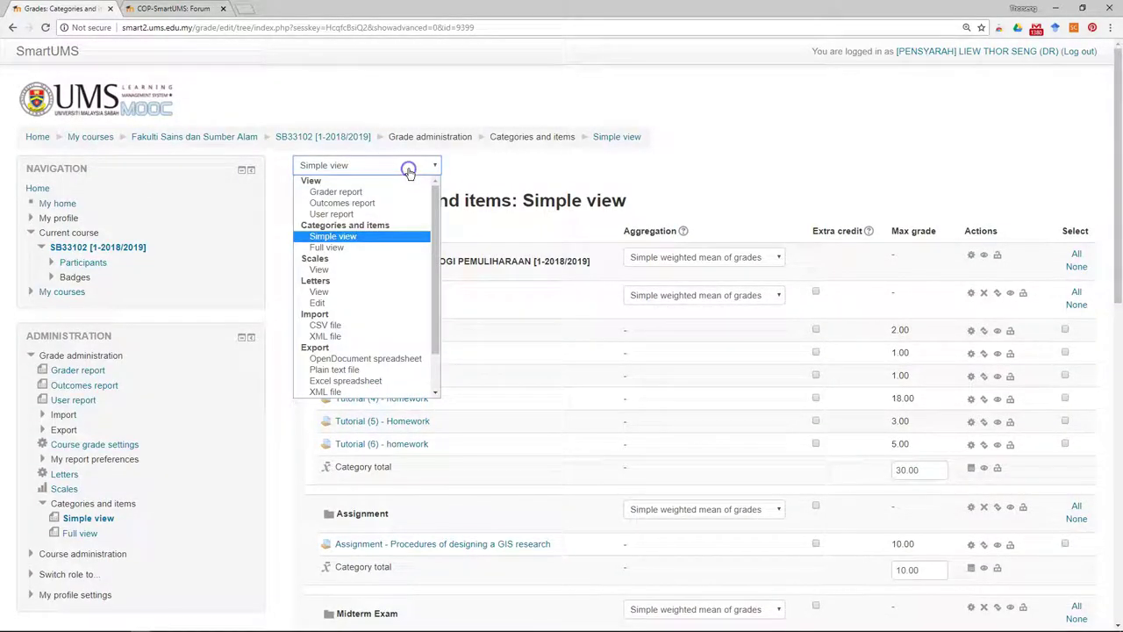
# Go to the Excel spreadsheet export page and deselect all grade items
pyautogui.click(378, 383)
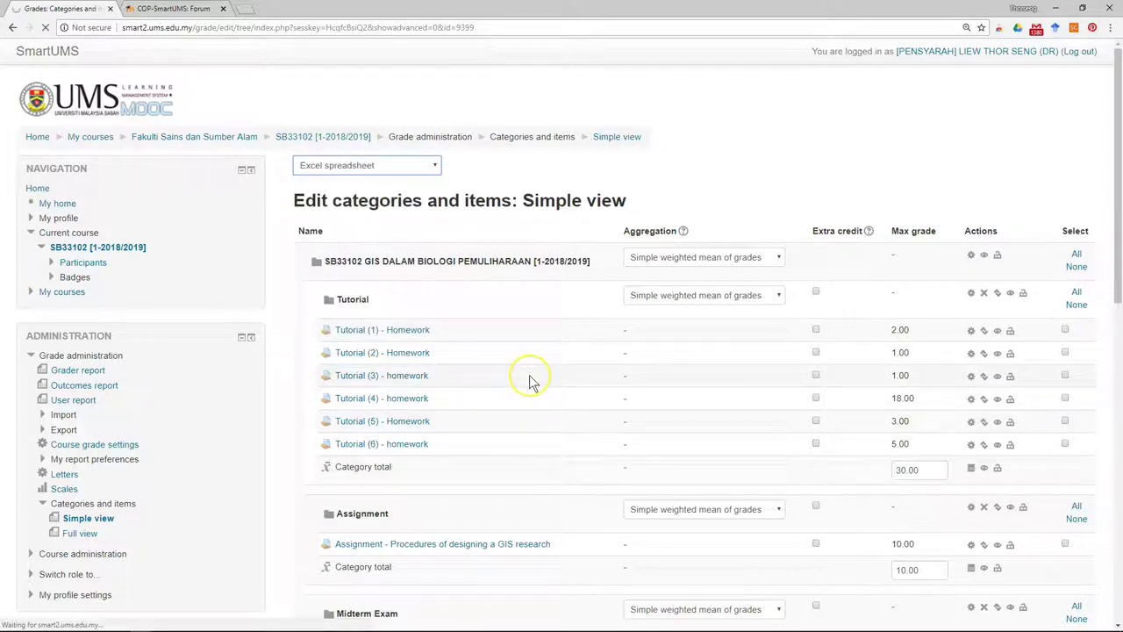
pyautogui.scroll(-5, 531, 381)
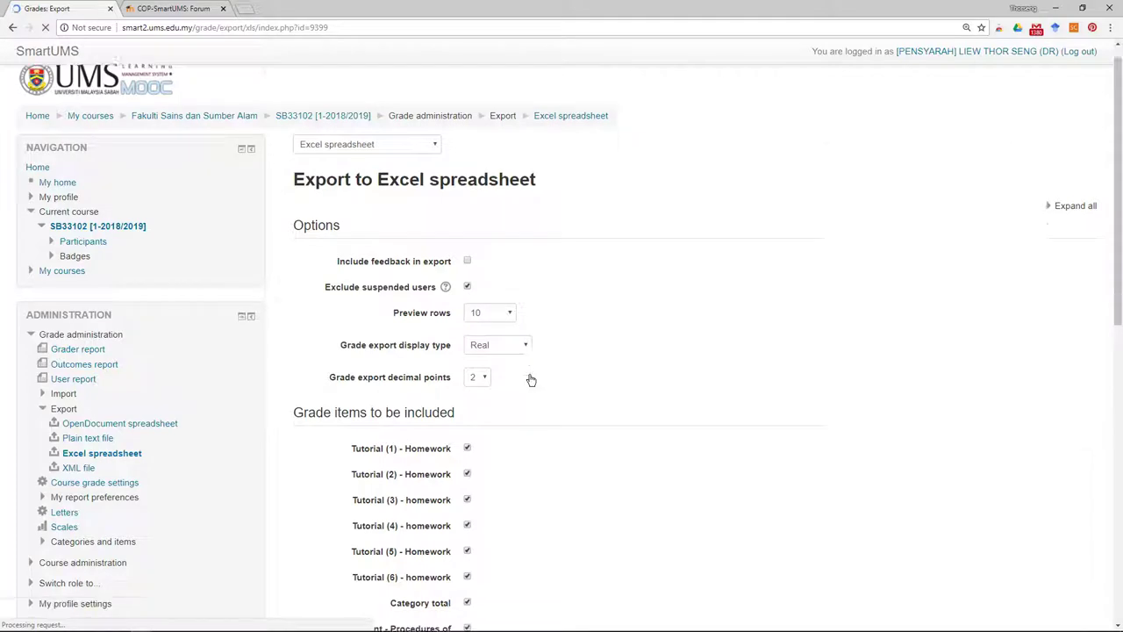
pyautogui.scroll(-2, 495, 331)
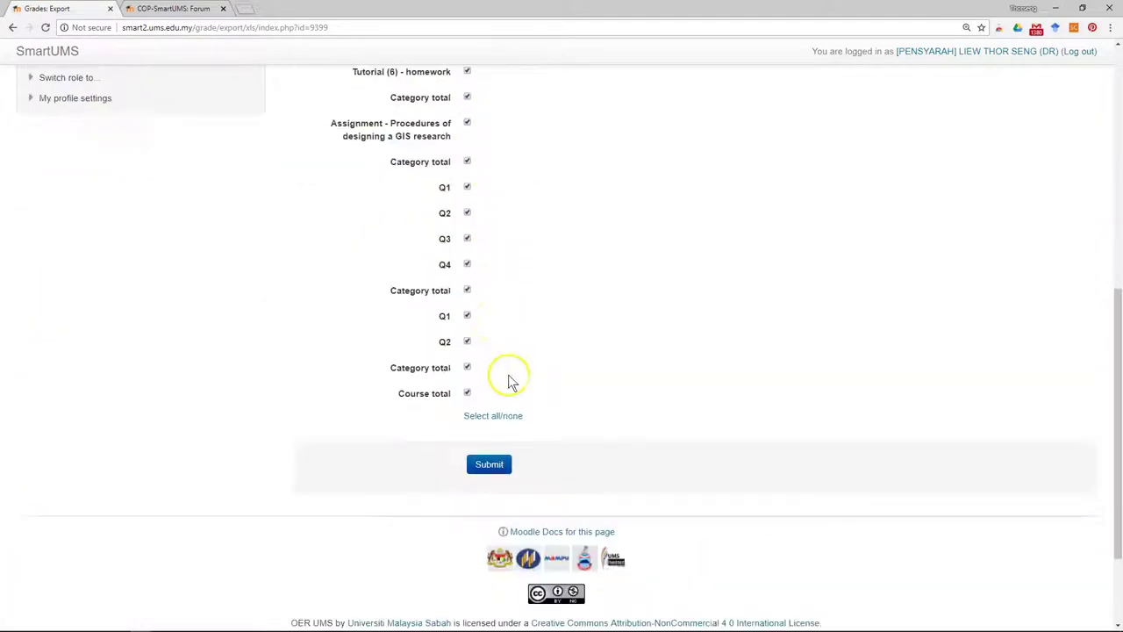
pyautogui.click(489, 418)
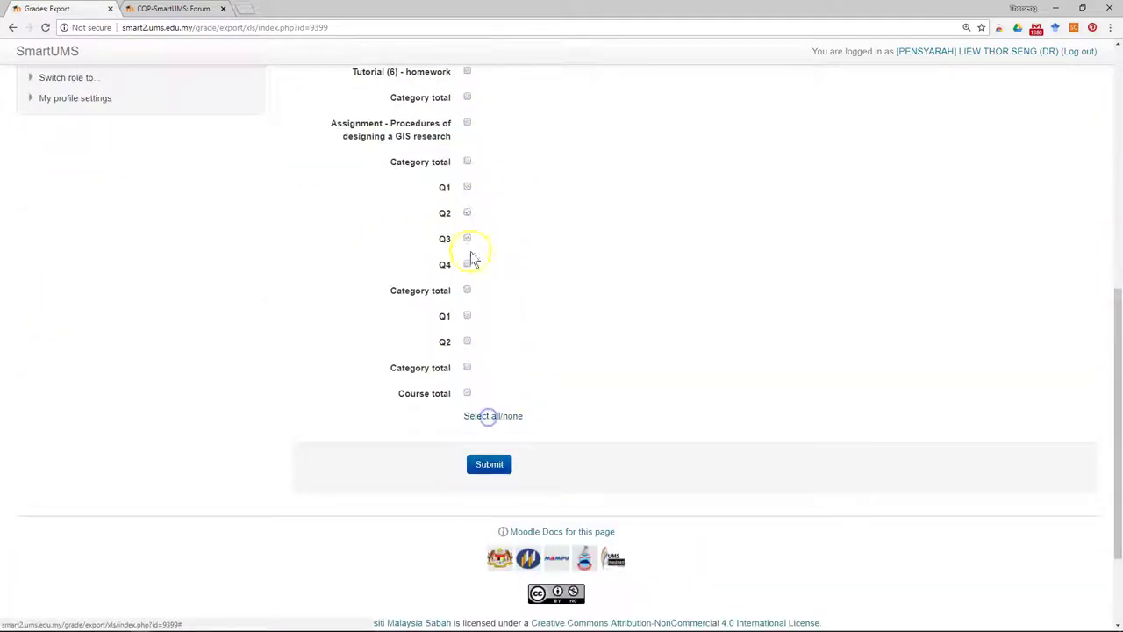
# Tick only the Midterm Q1–Q4 items for export and submit the settings
pyautogui.click(467, 188)
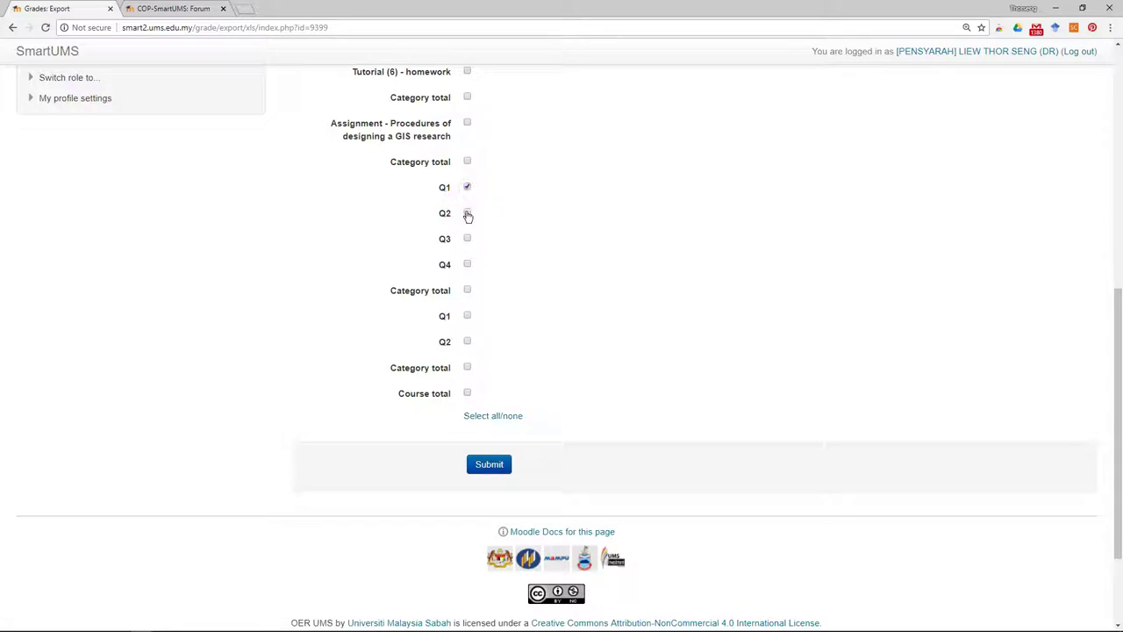
pyautogui.click(467, 237)
pyautogui.click(467, 264)
pyautogui.scroll(2, 530, 279)
pyautogui.scroll(3, 530, 279)
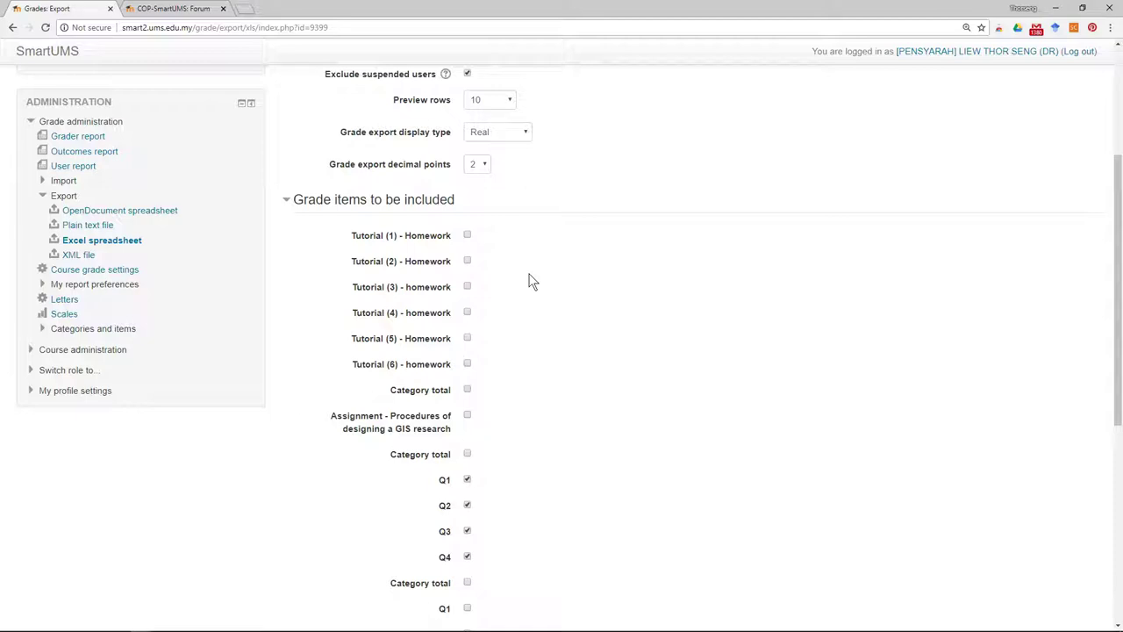
pyautogui.scroll(1, 531, 281)
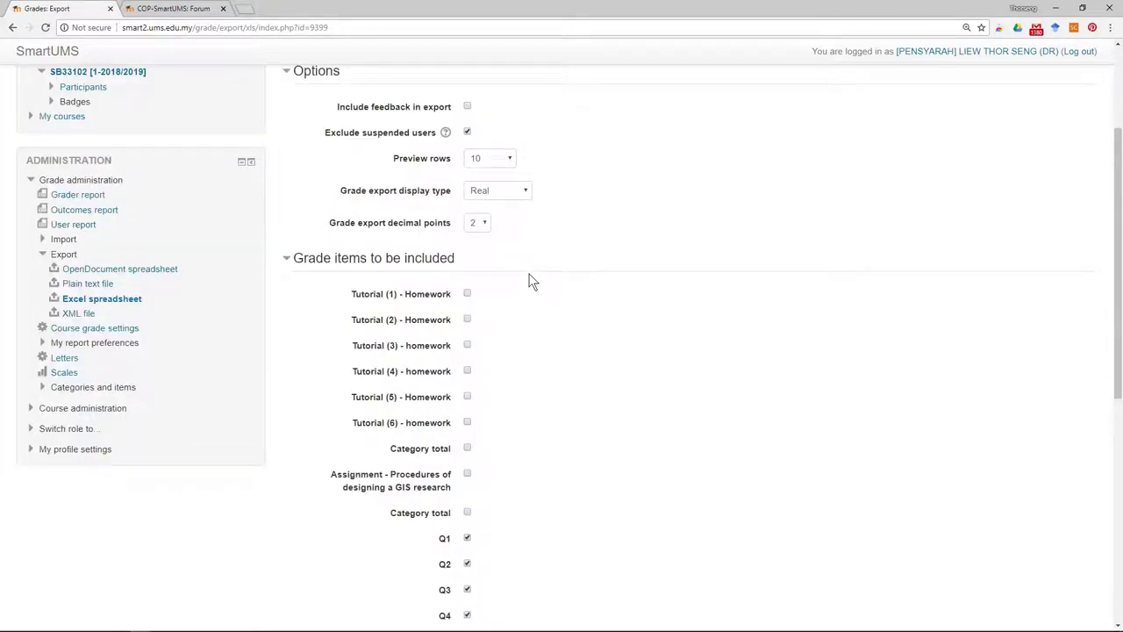
pyautogui.scroll(-8, 530, 279)
pyautogui.click(498, 333)
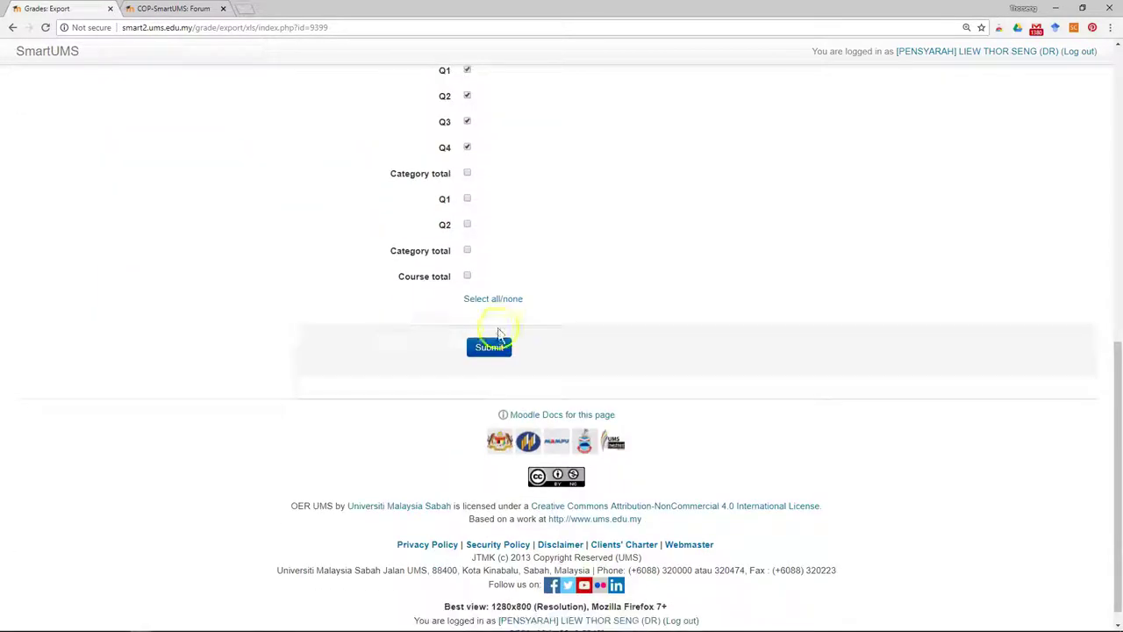
# Confirm the export preview and save SB33102 [1-2018/2019] Grades (1).xlsx to Downloads
pyautogui.click(494, 351)
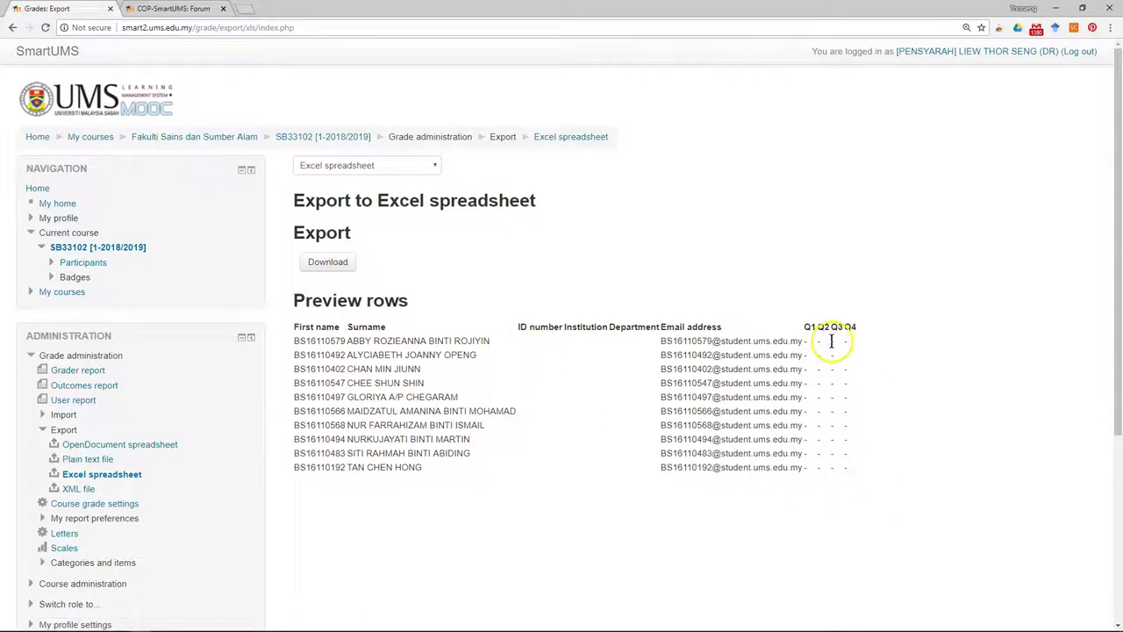
pyautogui.moveTo(347, 340); pyautogui.dragTo(920, 483)
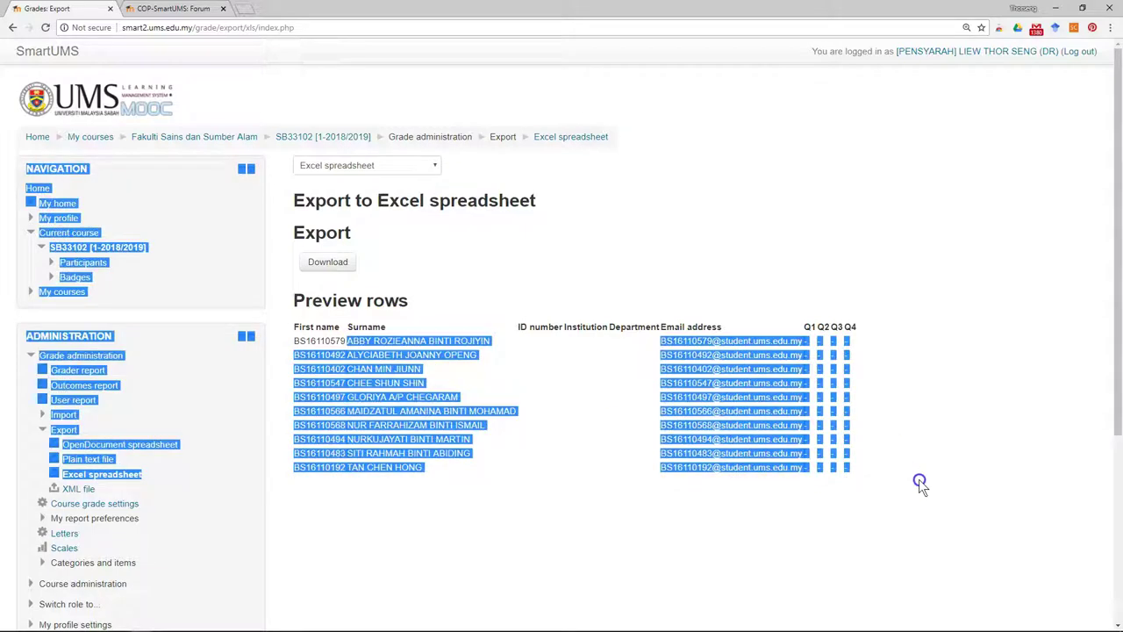
pyautogui.click(919, 483)
pyautogui.click(336, 265)
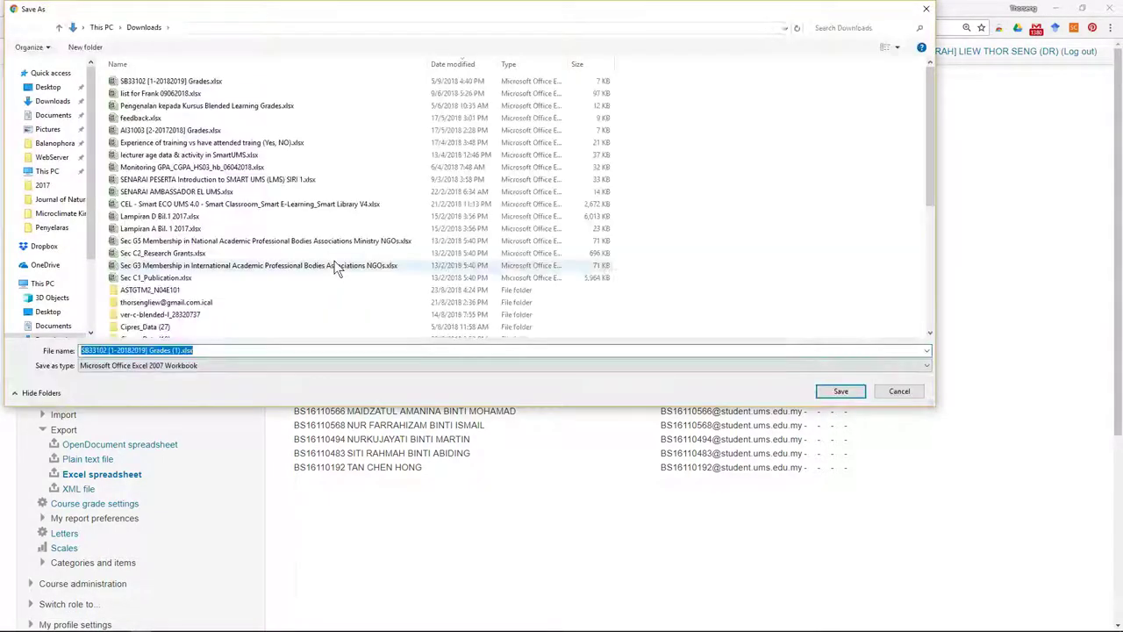
pyautogui.click(840, 390)
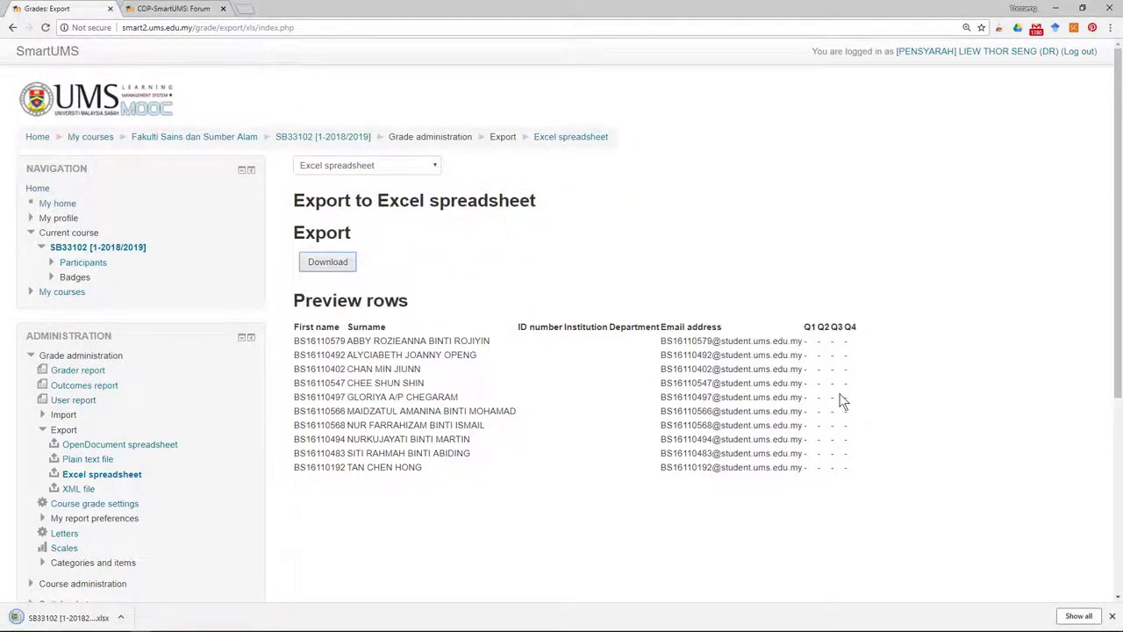
pyautogui.click(121, 618)
# Show SB33102 [1-2018/2019] Grades (1).xlsx in Downloads and open it in Excel
pyautogui.click(167, 577)
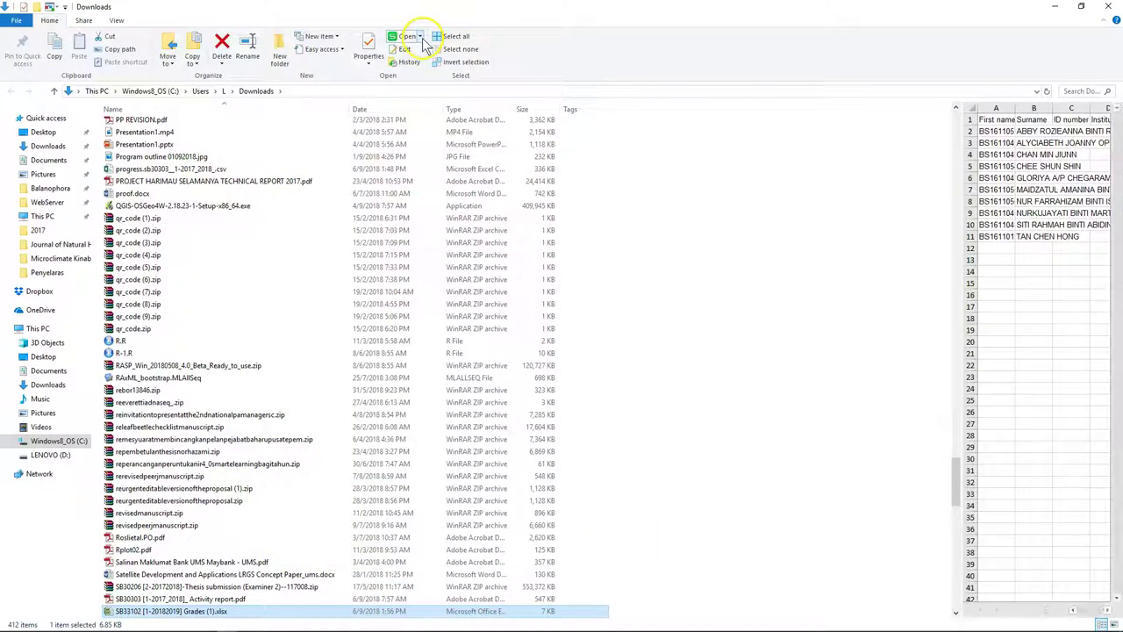
pyautogui.click(421, 36)
pyautogui.click(419, 48)
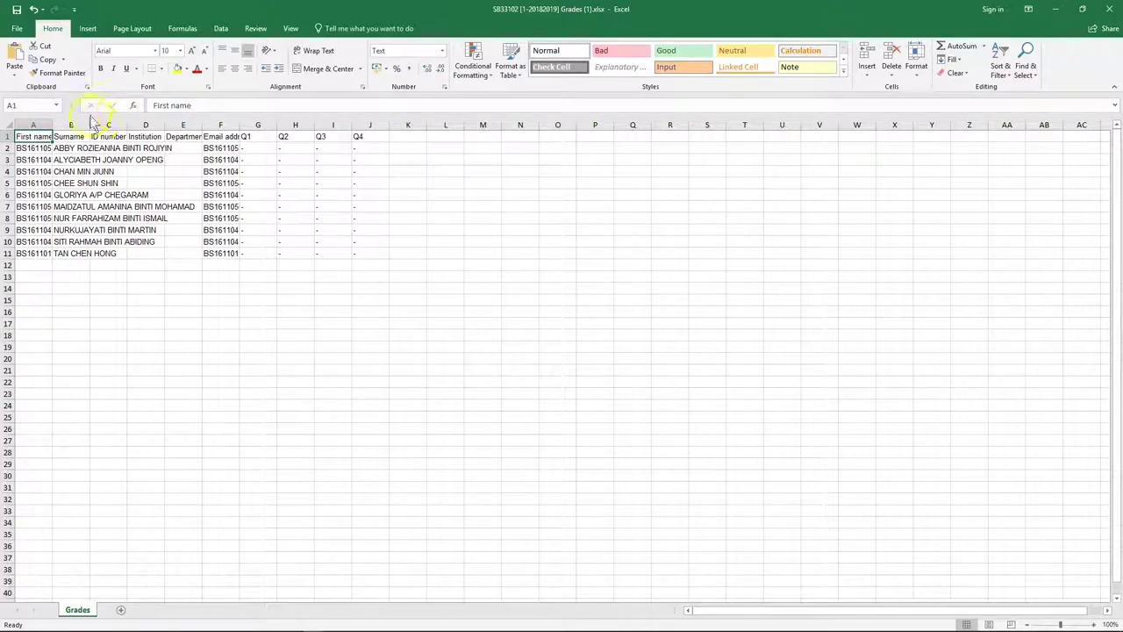
# Autofit columns F and B to fit the email addresses and surnames
pyautogui.doubleClick(239, 123)
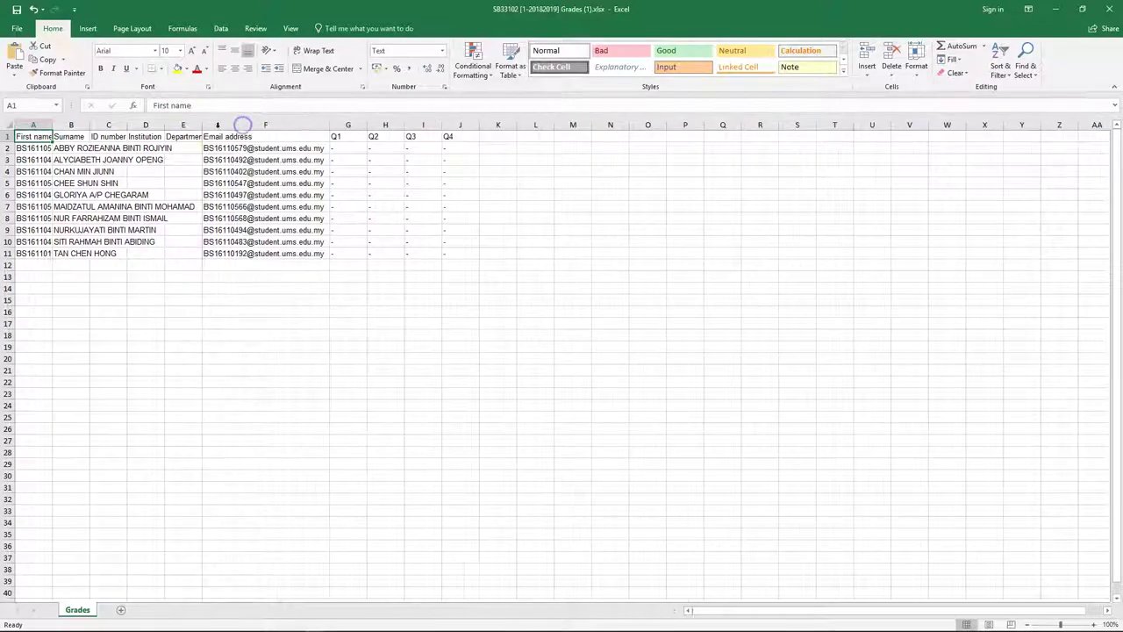
pyautogui.click(107, 123)
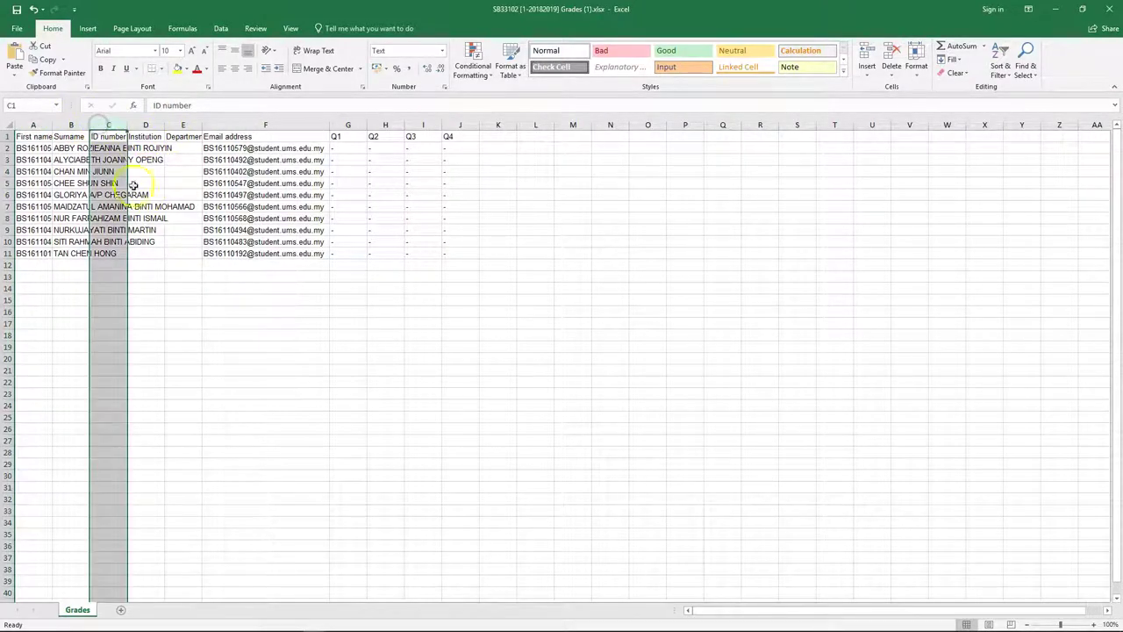
pyautogui.doubleClick(90, 124)
pyautogui.click(261, 325)
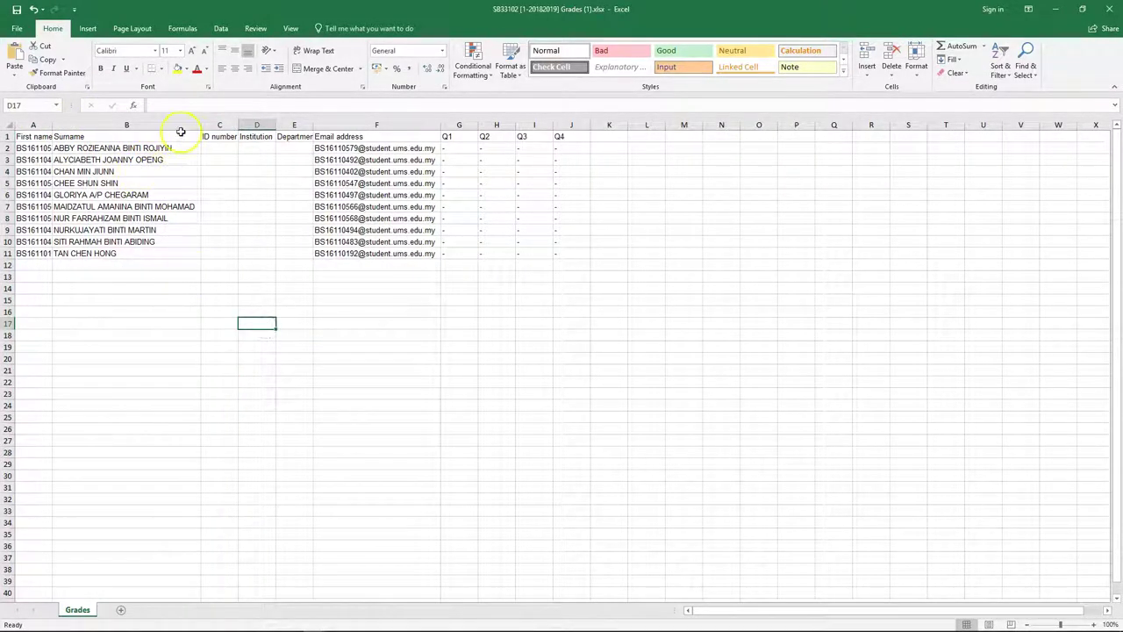
# Delete the ID number, Institution and Department columns and select H1 for a heading
pyautogui.moveTo(225, 123); pyautogui.dragTo(295, 130)
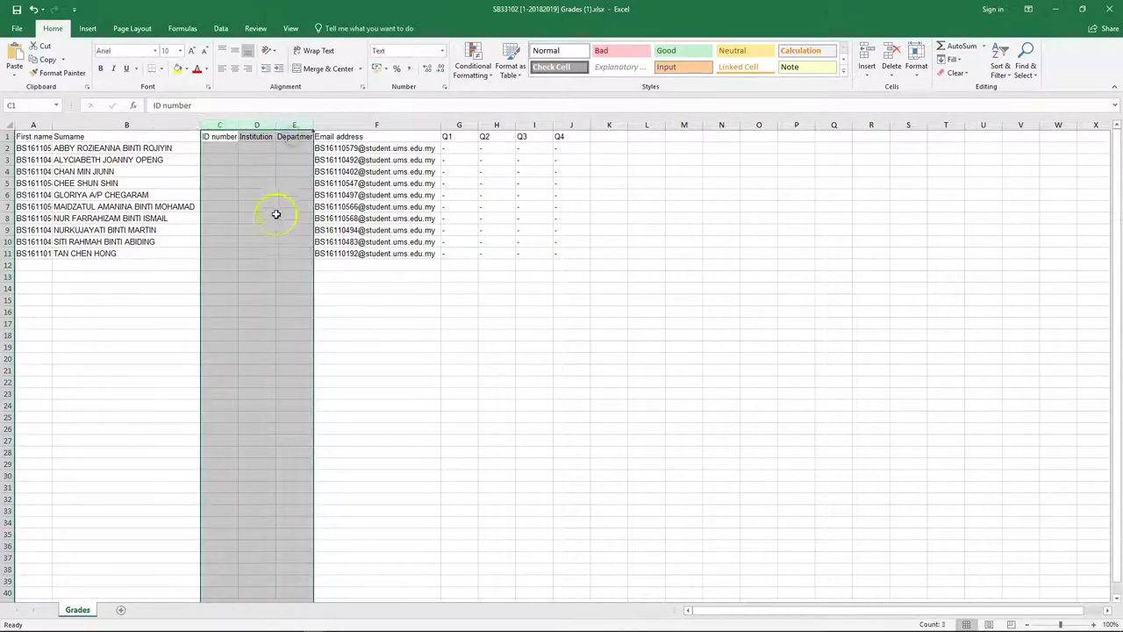
pyautogui.rightClick(273, 218)
pyautogui.click(314, 314)
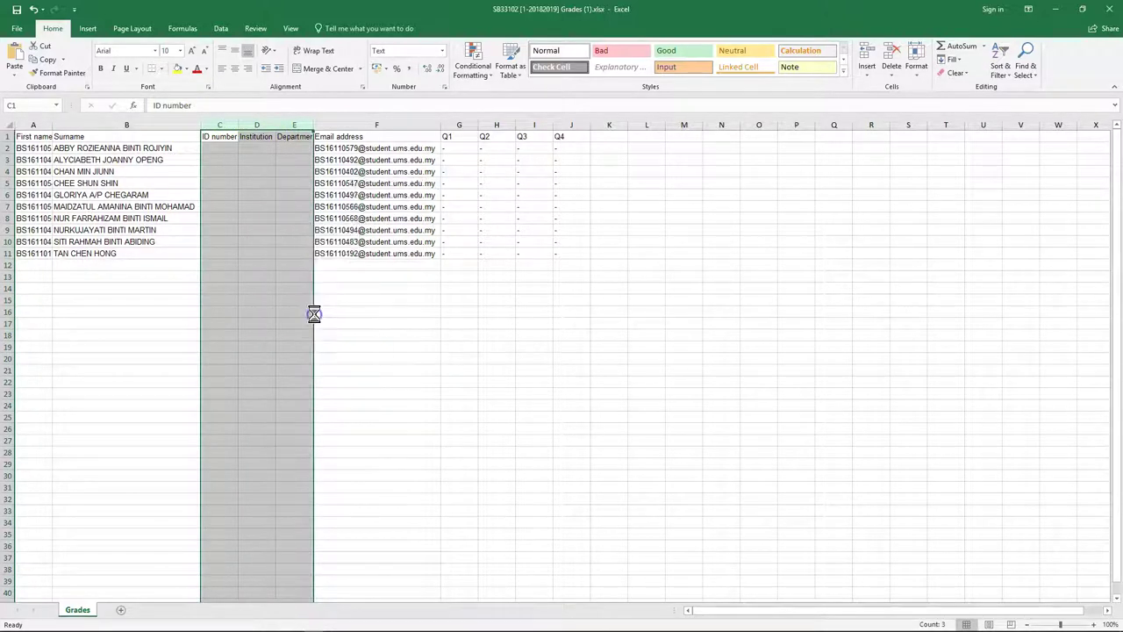
pyautogui.click(579, 345)
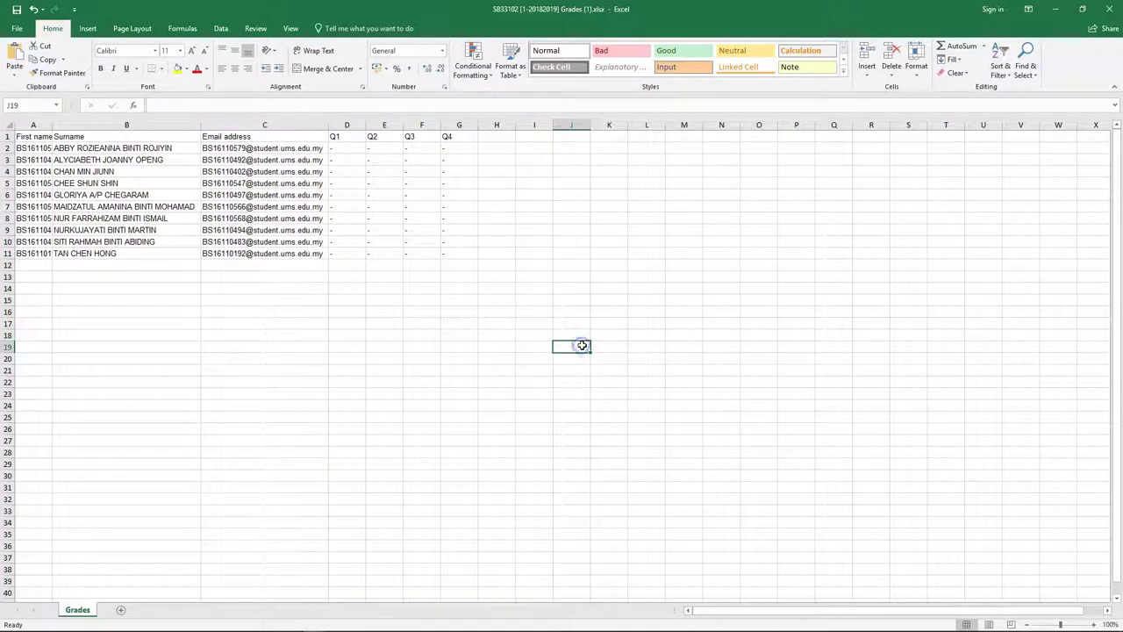
pyautogui.click(495, 139)
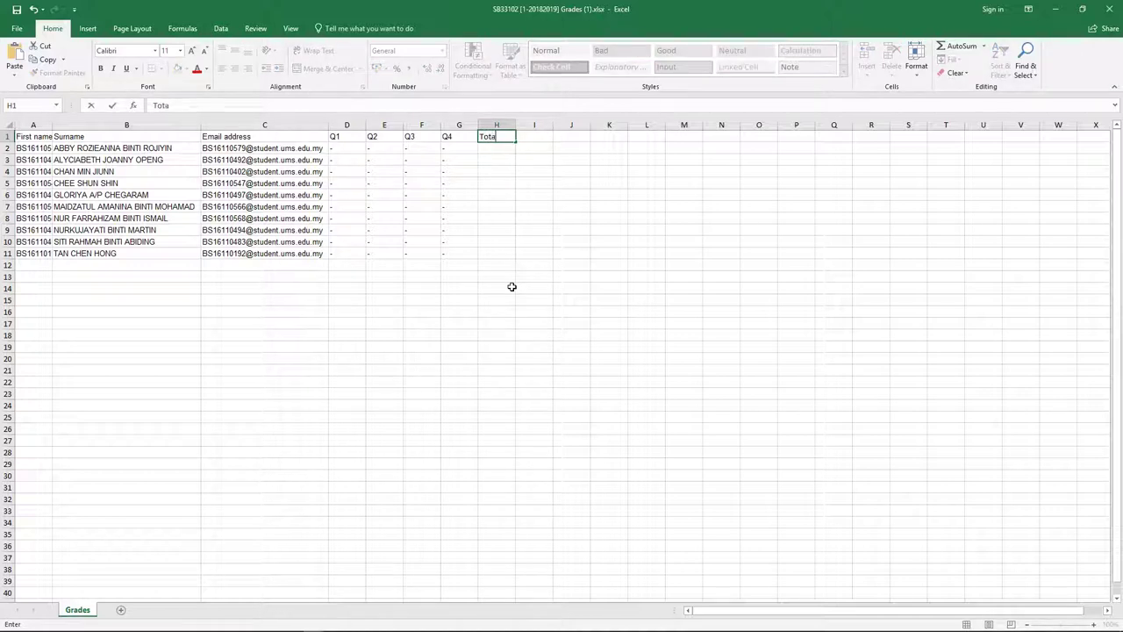
# Enter the Total heading in H1 and clear the dashes from D2:G11
pyautogui.press('Return')
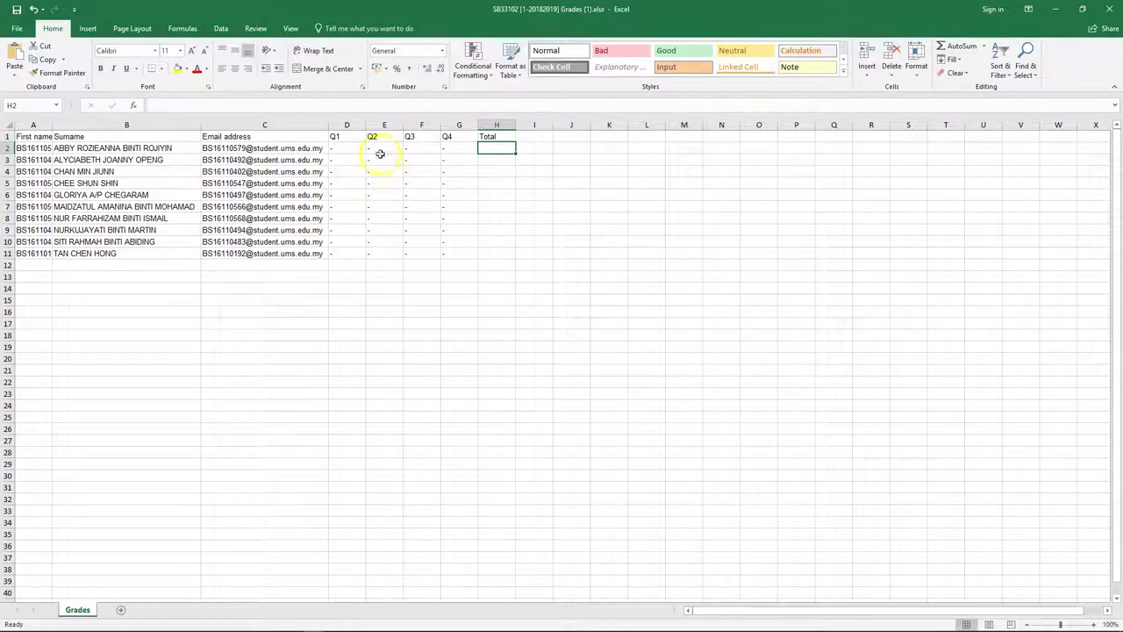
pyautogui.moveTo(343, 139); pyautogui.dragTo(511, 255)
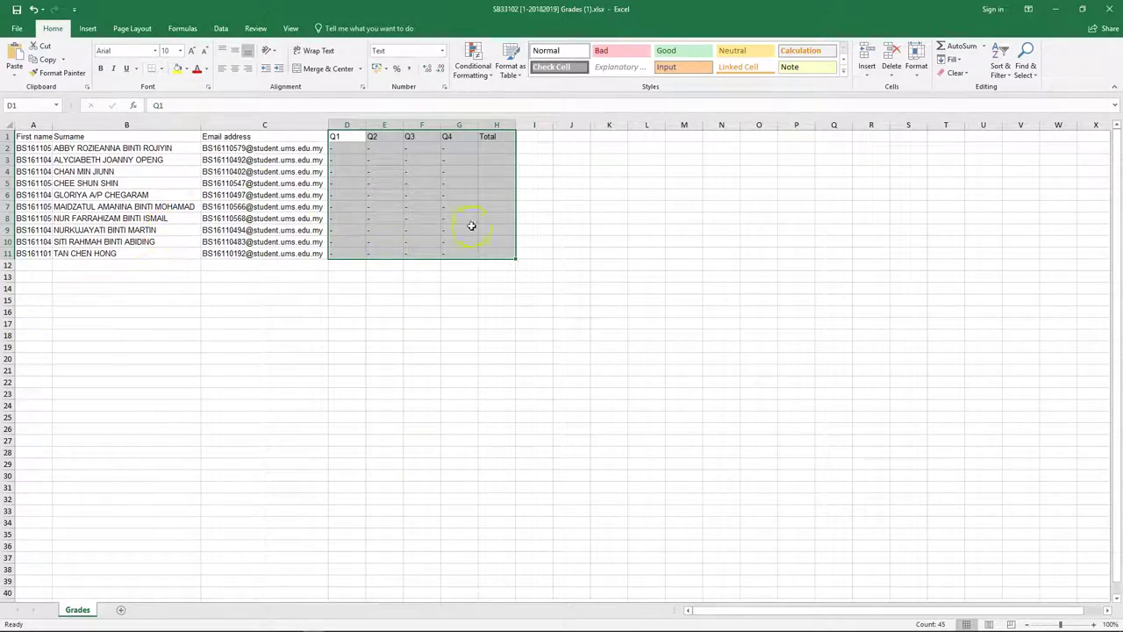
pyautogui.click(502, 149)
pyautogui.moveTo(336, 148); pyautogui.dragTo(454, 258)
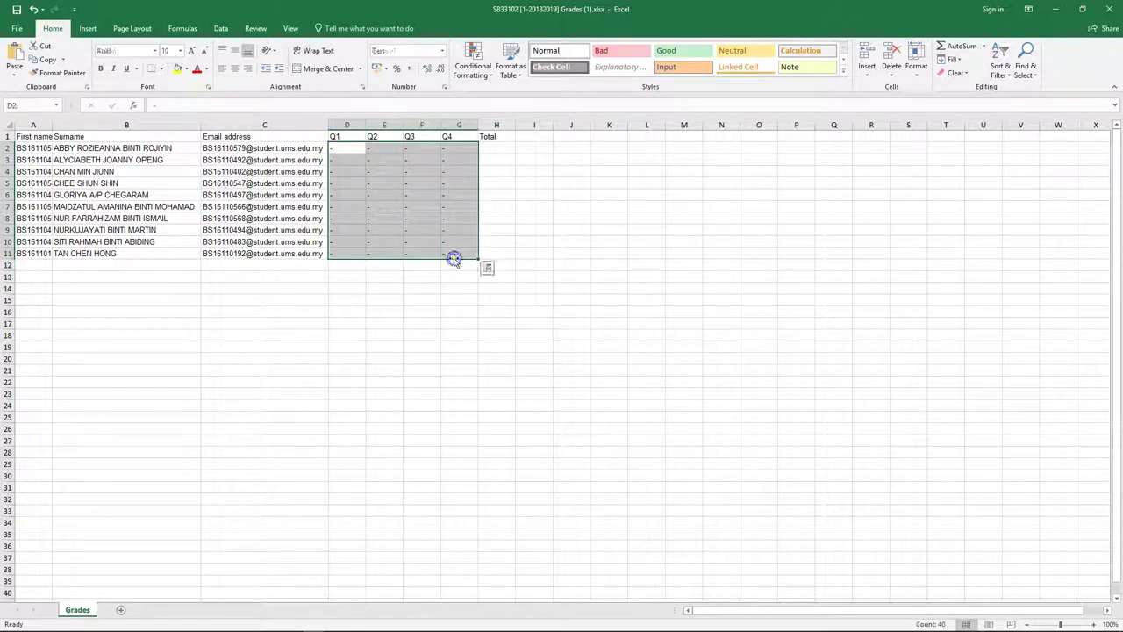
pyautogui.press('Delete')
# Enter =SUM(D2:G2) in H2, fill it down to H11, and save the workbook
pyautogui.click(503, 147)
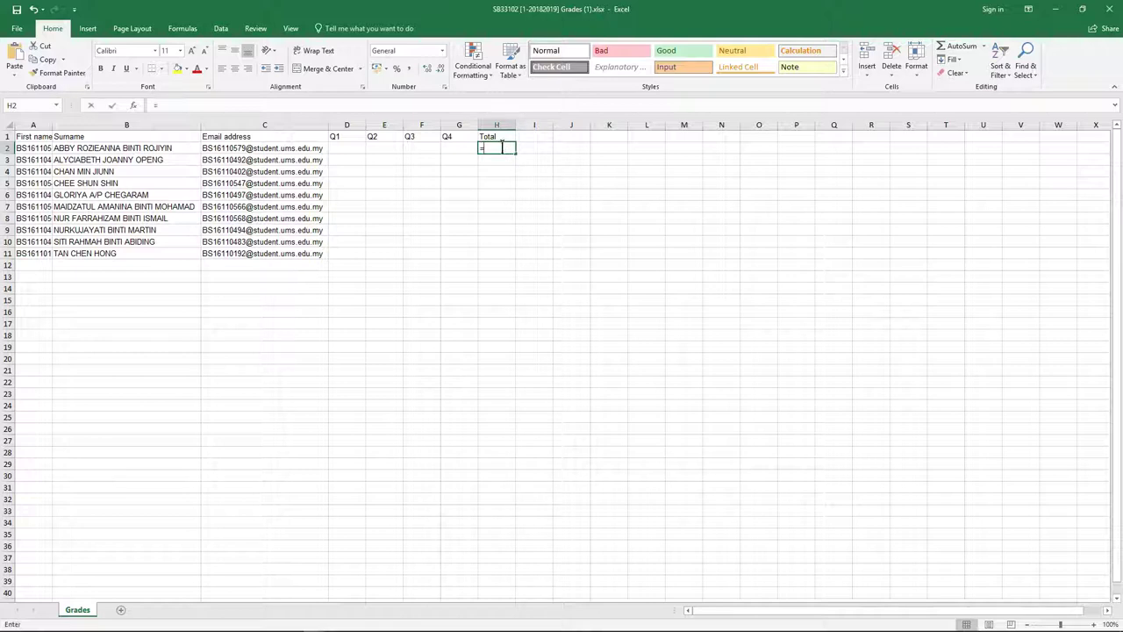
pyautogui.write('=sum')
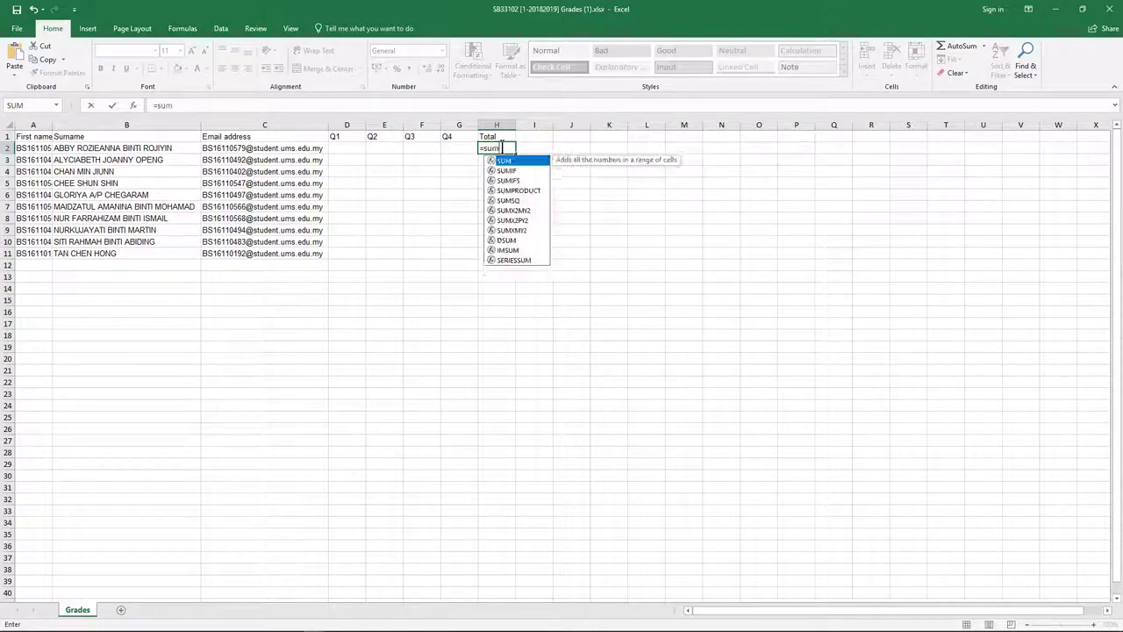
pyautogui.moveTo(350, 152); pyautogui.dragTo(462, 156)
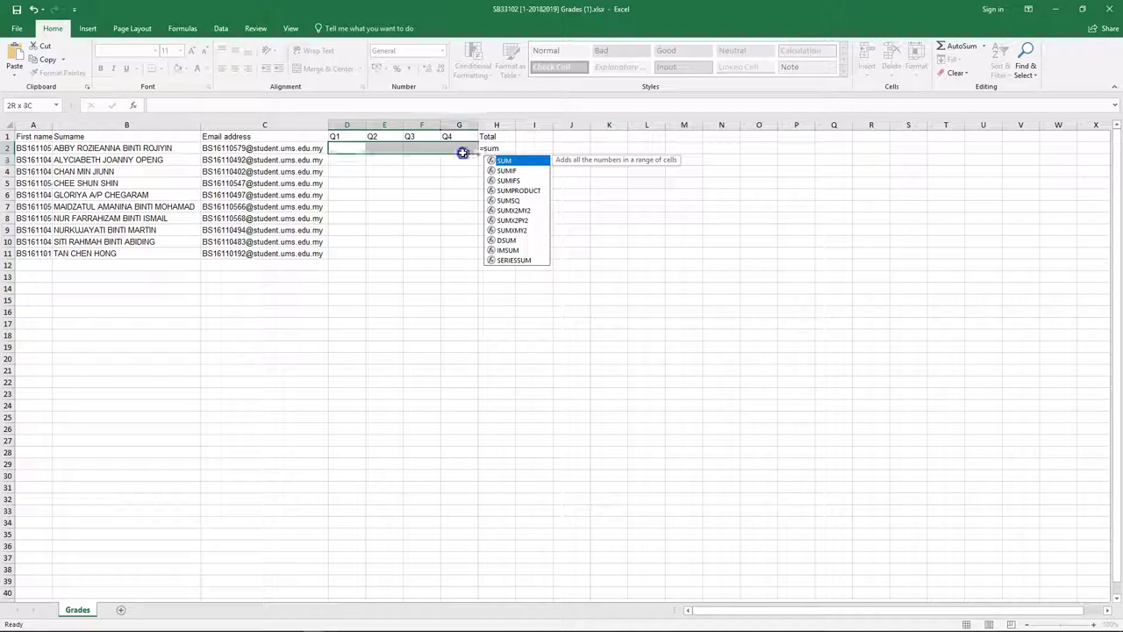
pyautogui.click(495, 147)
pyautogui.click(206, 104)
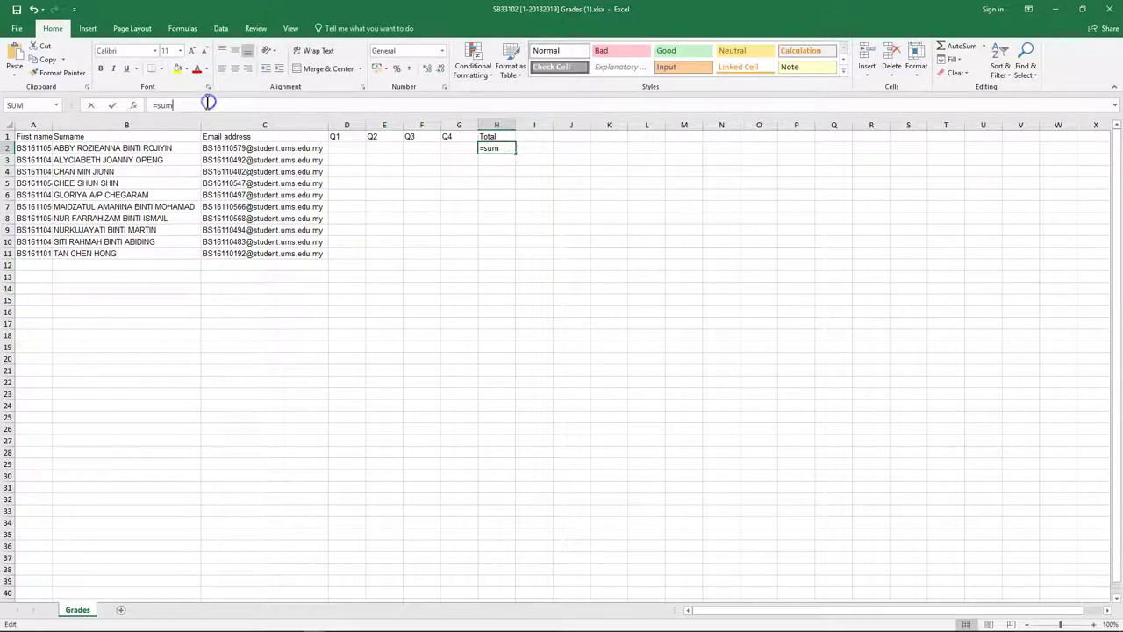
pyautogui.write('(')
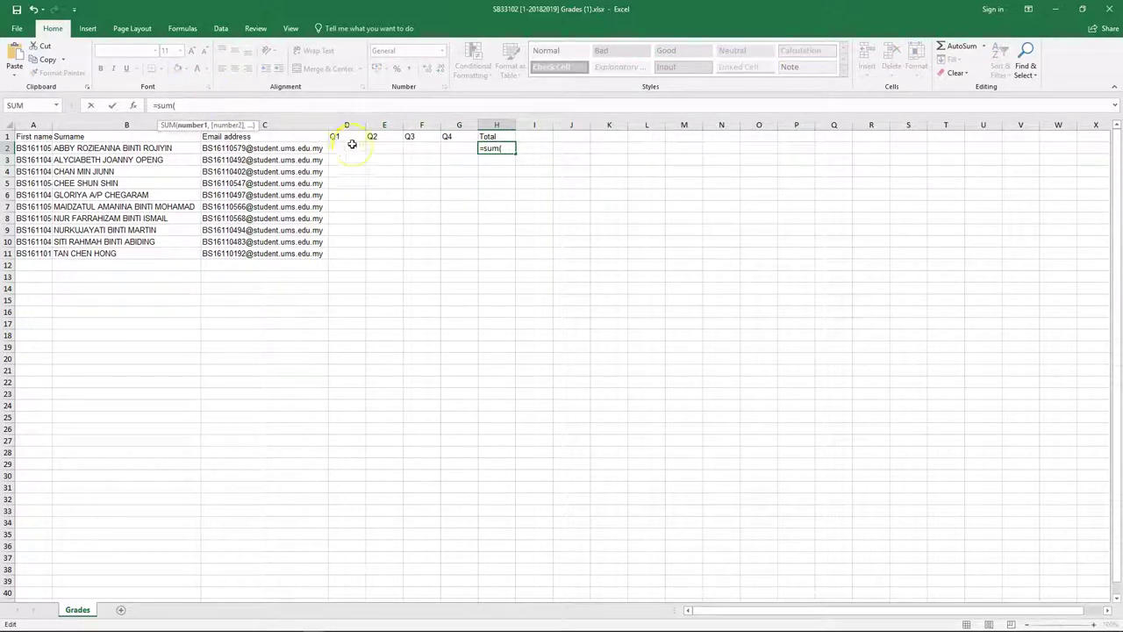
pyautogui.moveTo(347, 148); pyautogui.dragTo(454, 158)
pyautogui.write(')')
pyautogui.press('Return')
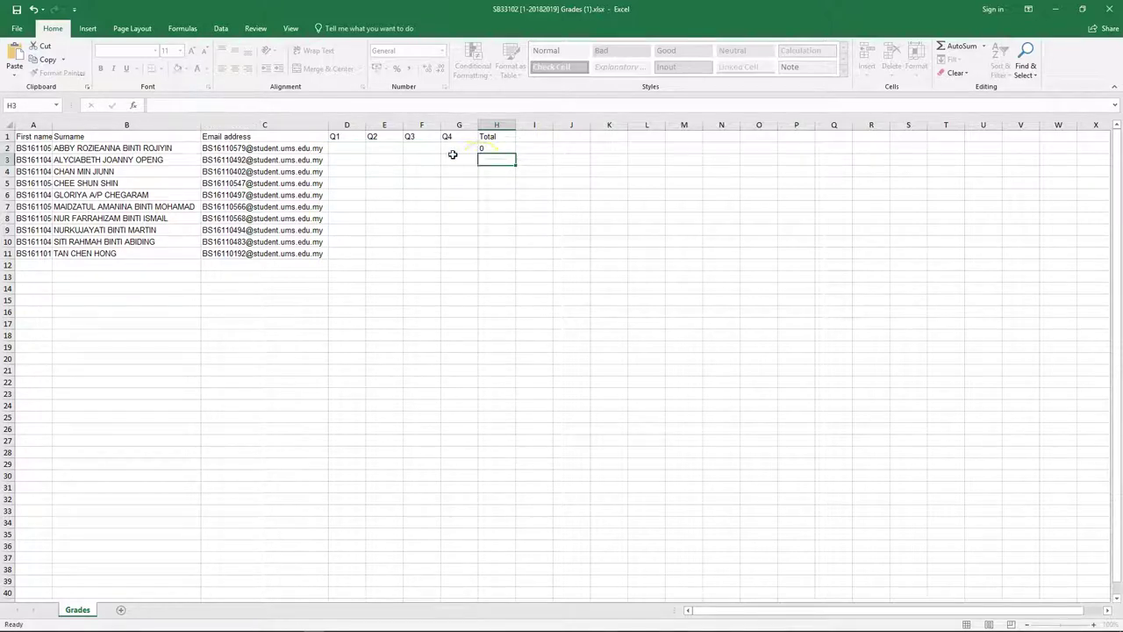
pyautogui.click(507, 150)
pyautogui.moveTo(517, 156); pyautogui.dragTo(522, 260)
pyautogui.click(16, 9)
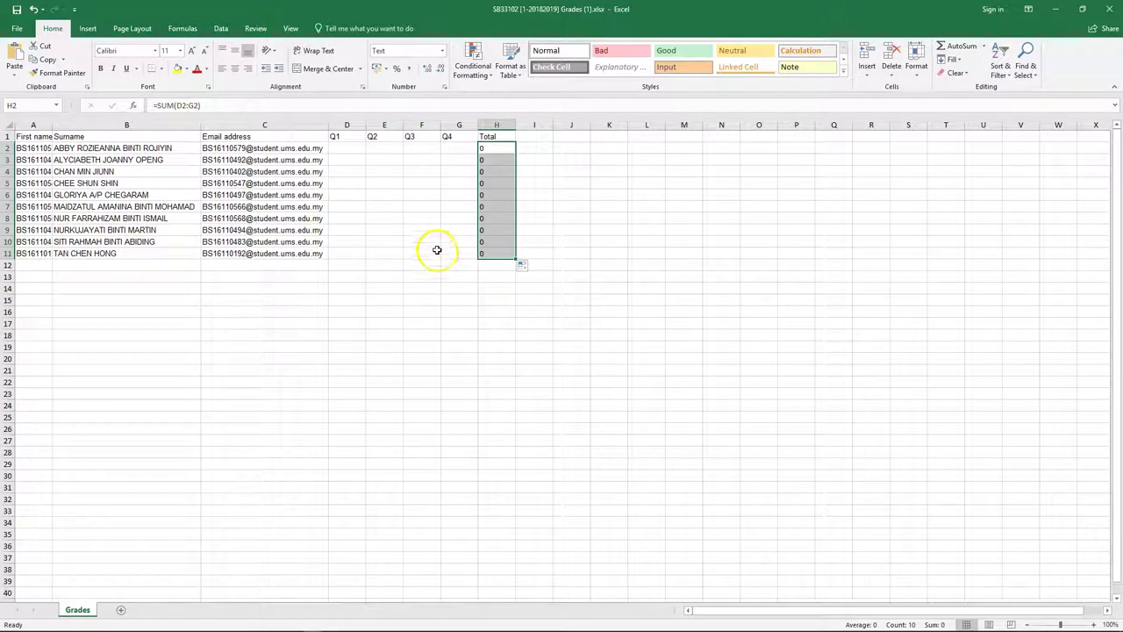
pyautogui.keyDown('ctrl'); pyautogui.scroll(3, 437, 250); pyautogui.keyUp('ctrl')
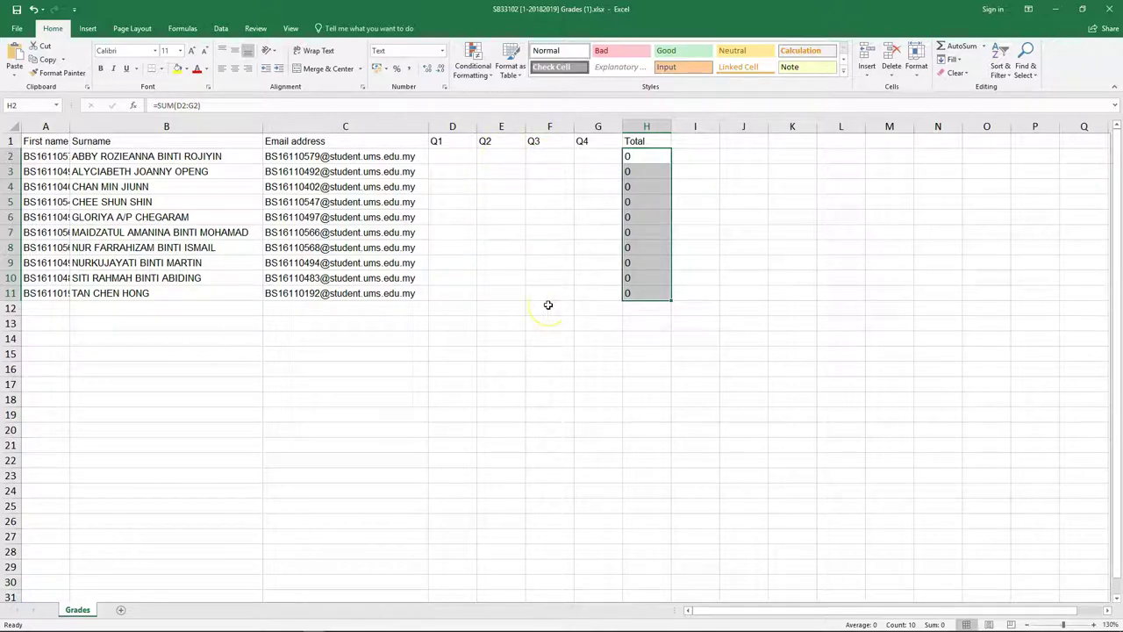
pyautogui.click(458, 158)
pyautogui.click(505, 158)
pyautogui.click(551, 158)
pyautogui.click(597, 158)
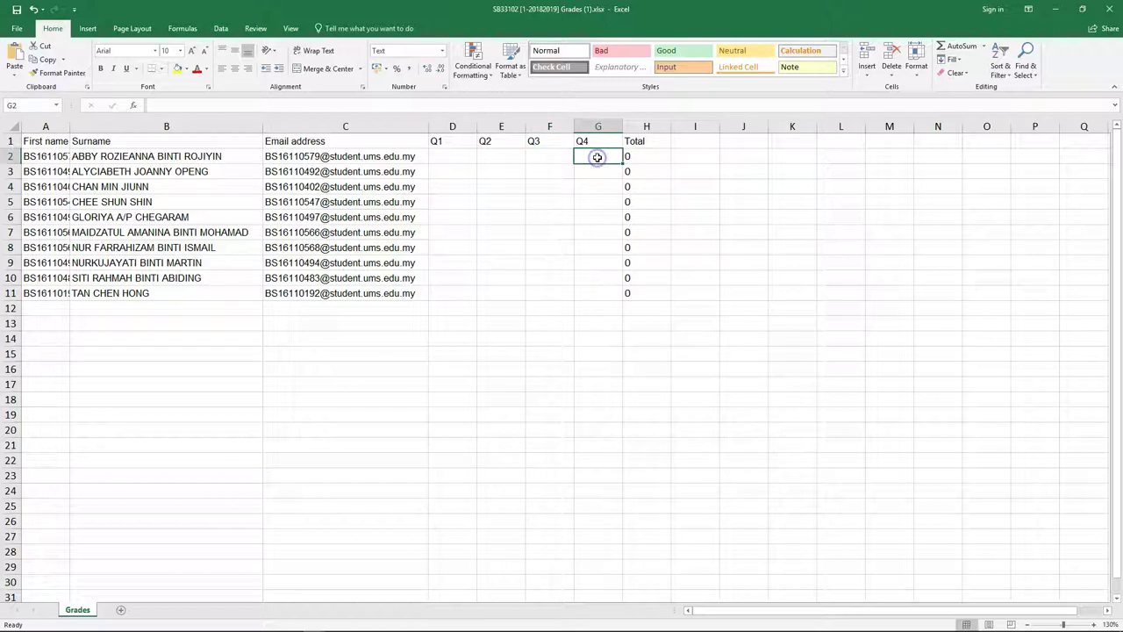
pyautogui.click(456, 155)
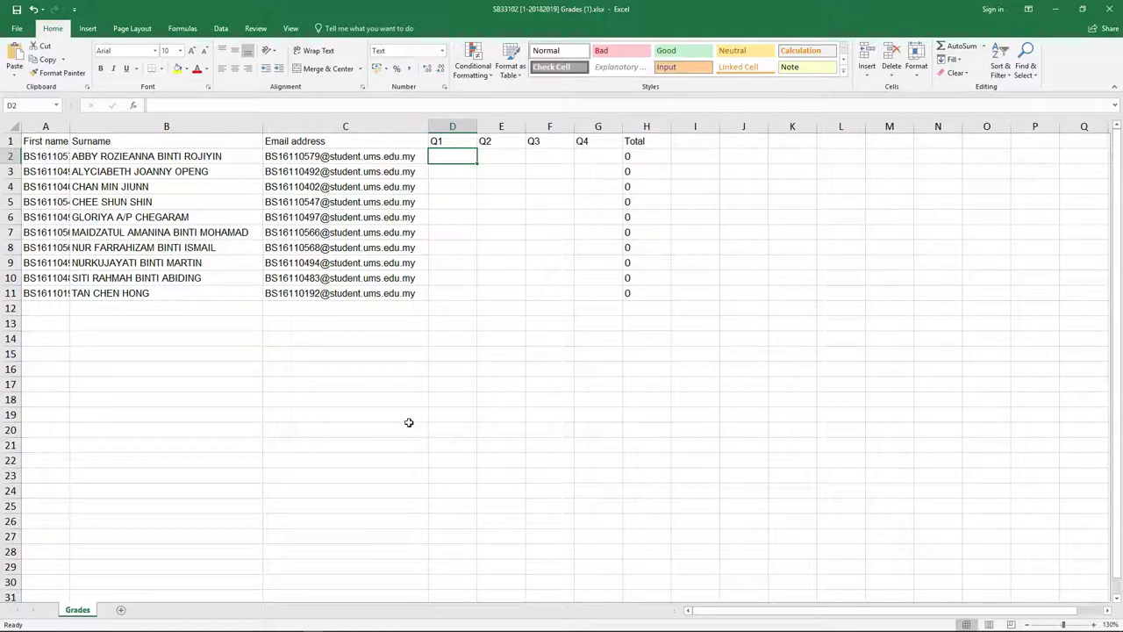
pyautogui.click(742, 309)
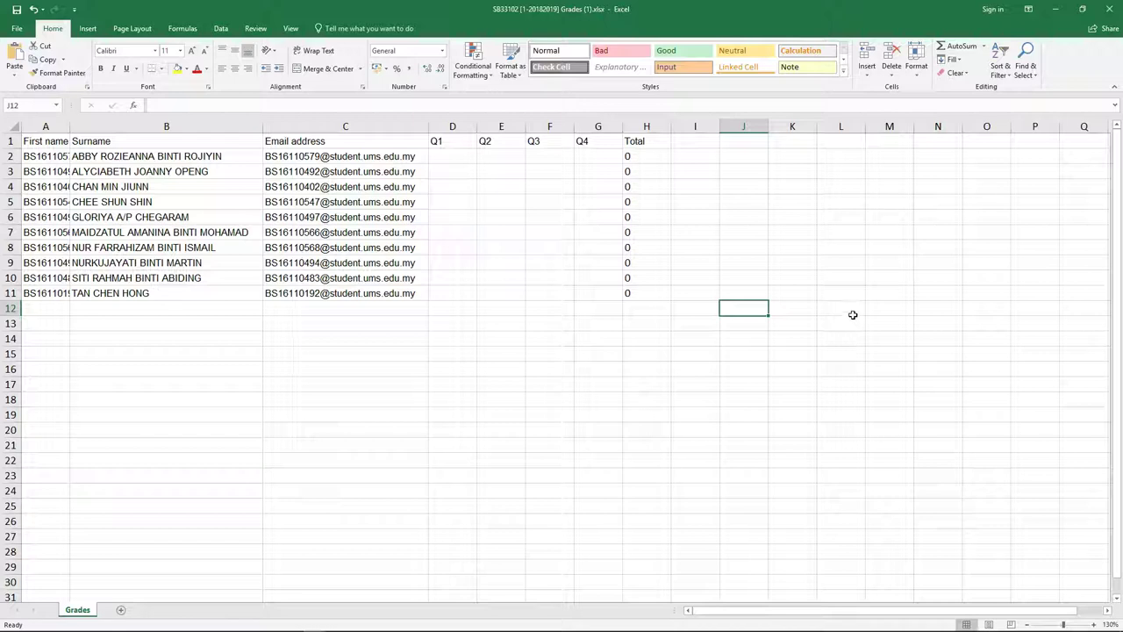
# Enter marks 5, 10, 2 and 4 in D2:G2 and check the H2 total
pyautogui.click(449, 159)
pyautogui.write('25')
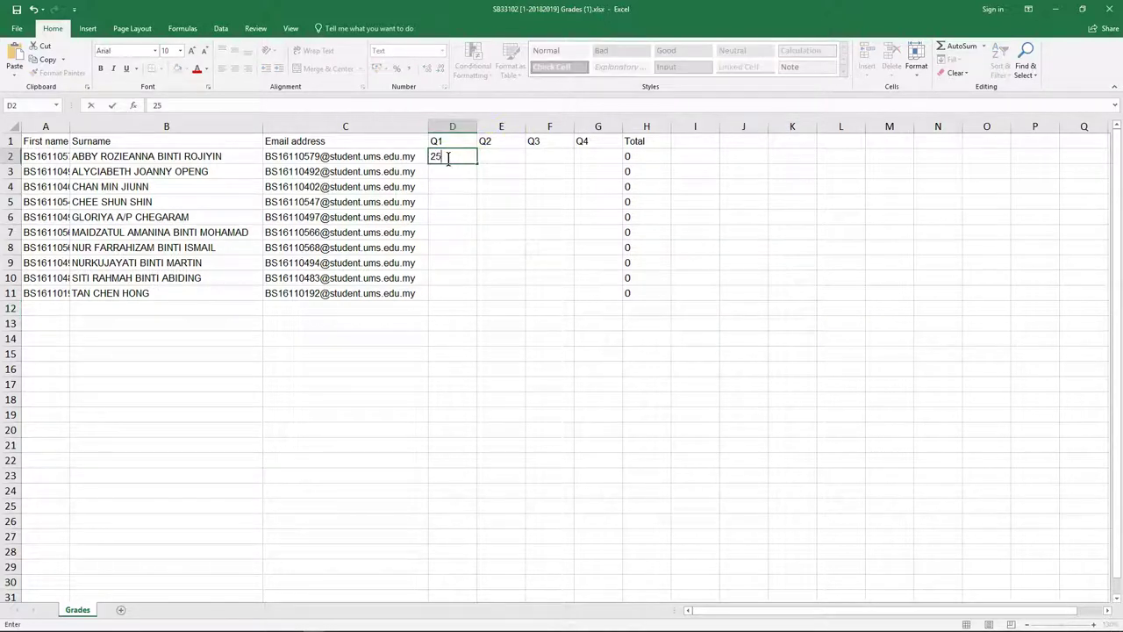
pyautogui.click(502, 156)
pyautogui.write('1')
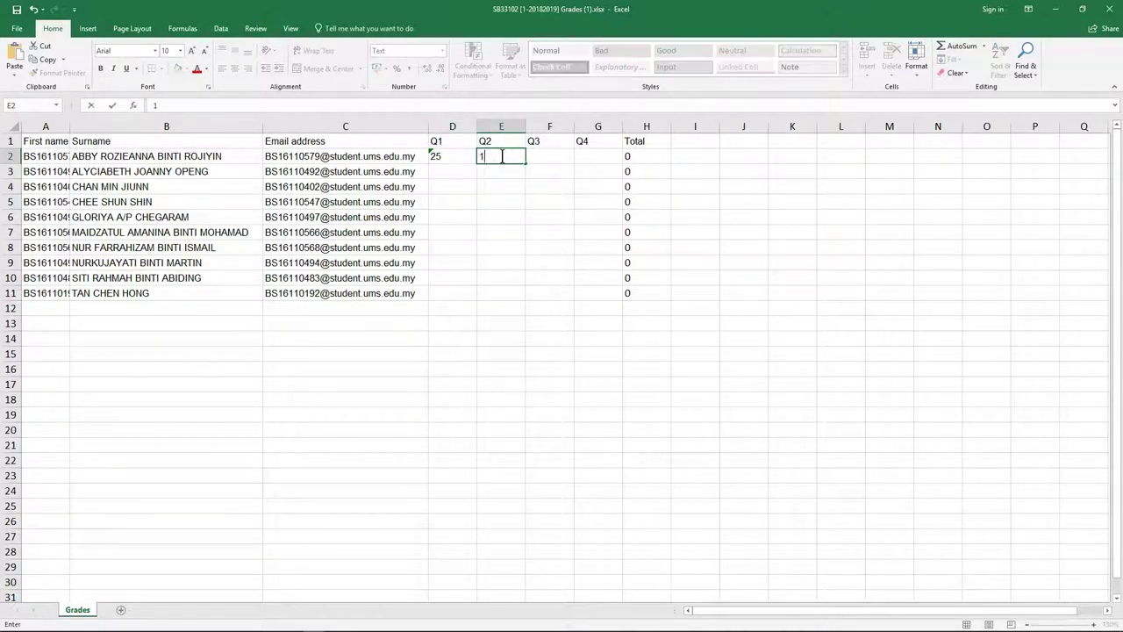
pyautogui.click(453, 158)
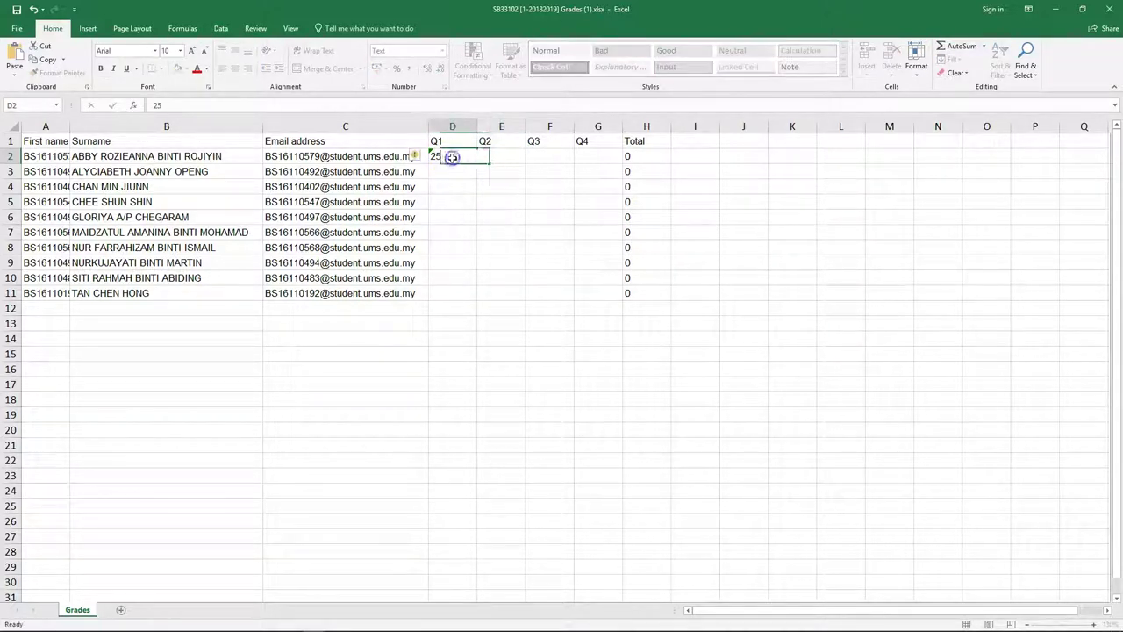
pyautogui.write('5')
pyautogui.click(501, 157)
pyautogui.write('10')
pyautogui.click(542, 155)
pyautogui.write('2')
pyautogui.click(603, 156)
pyautogui.write('4')
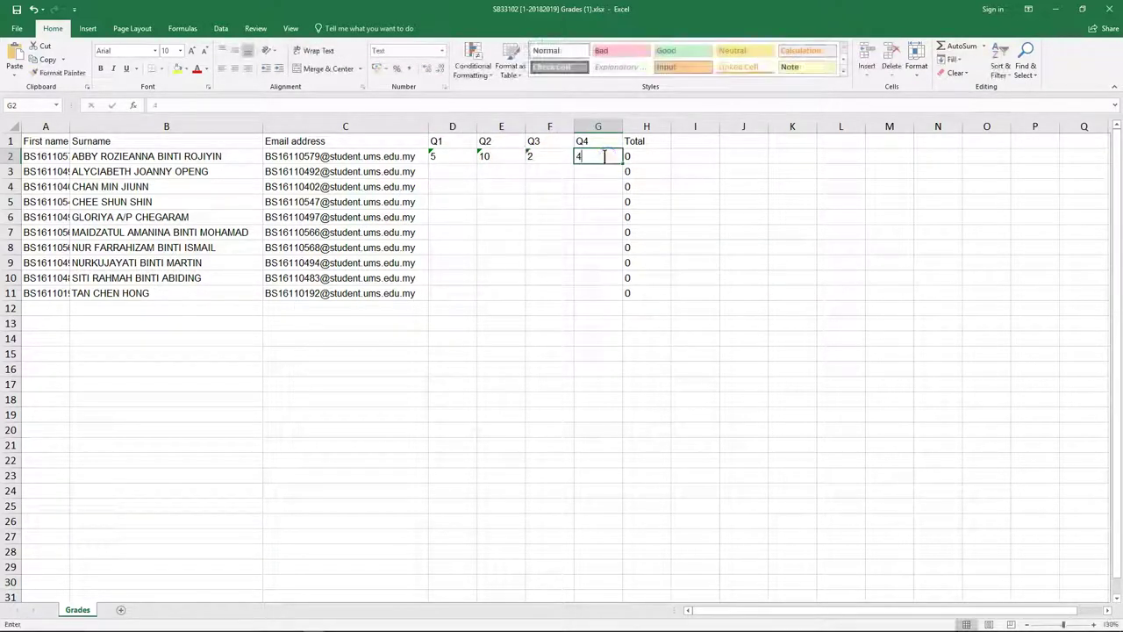
pyautogui.click(559, 309)
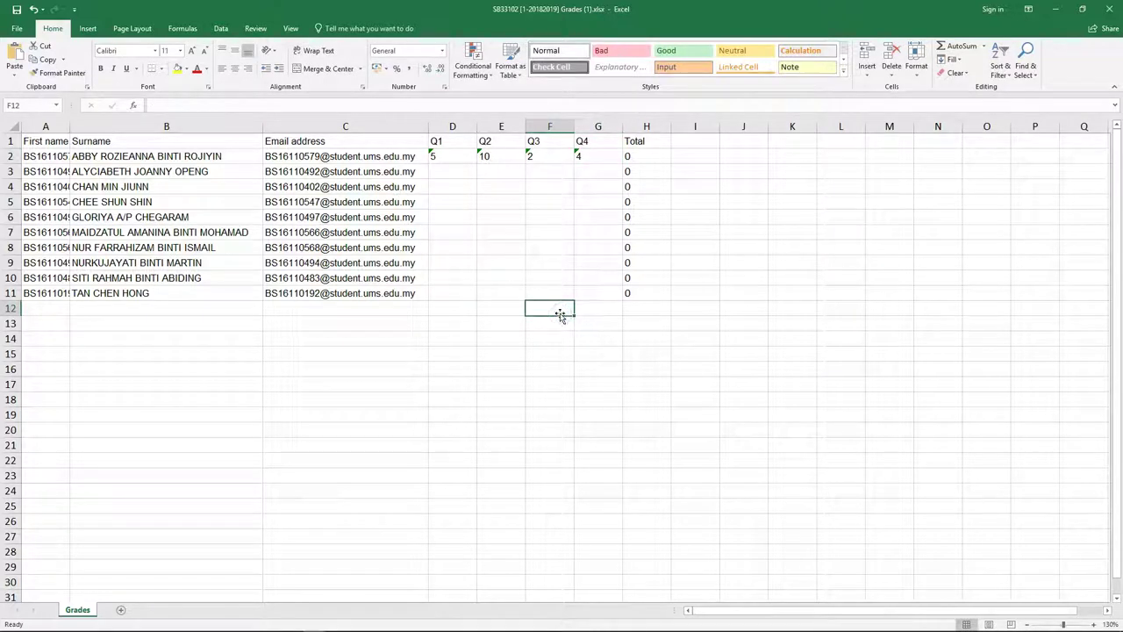
pyautogui.click(631, 158)
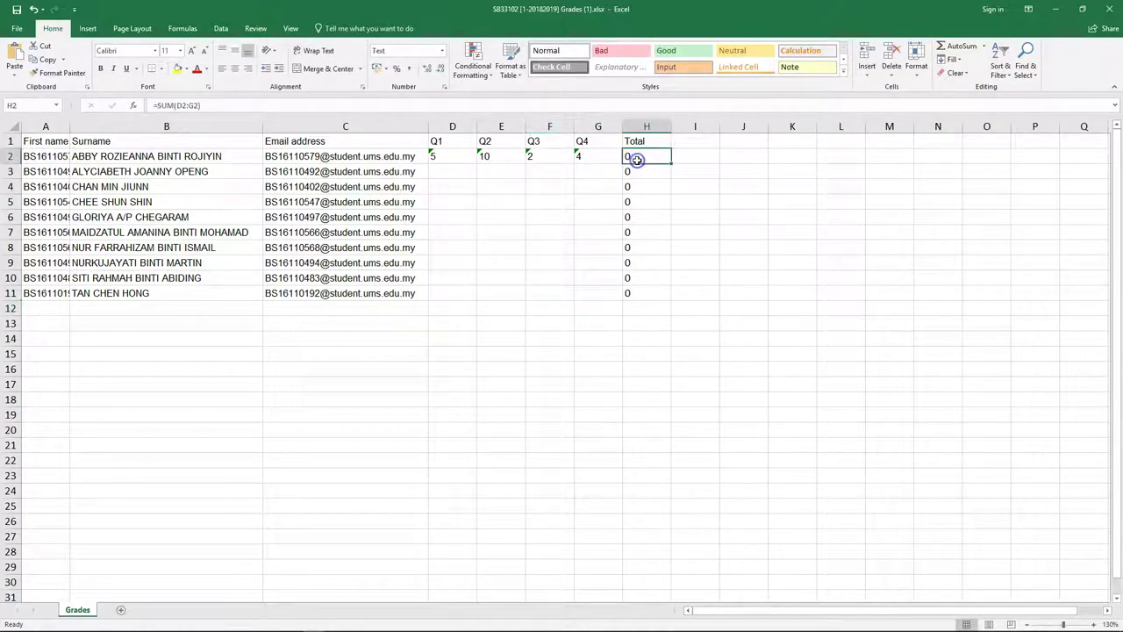
# Format D2:G11 as Number and convert the text marks, so H2 totals 21
pyautogui.moveTo(435, 158); pyautogui.dragTo(597, 291)
pyautogui.rightClick(525, 231)
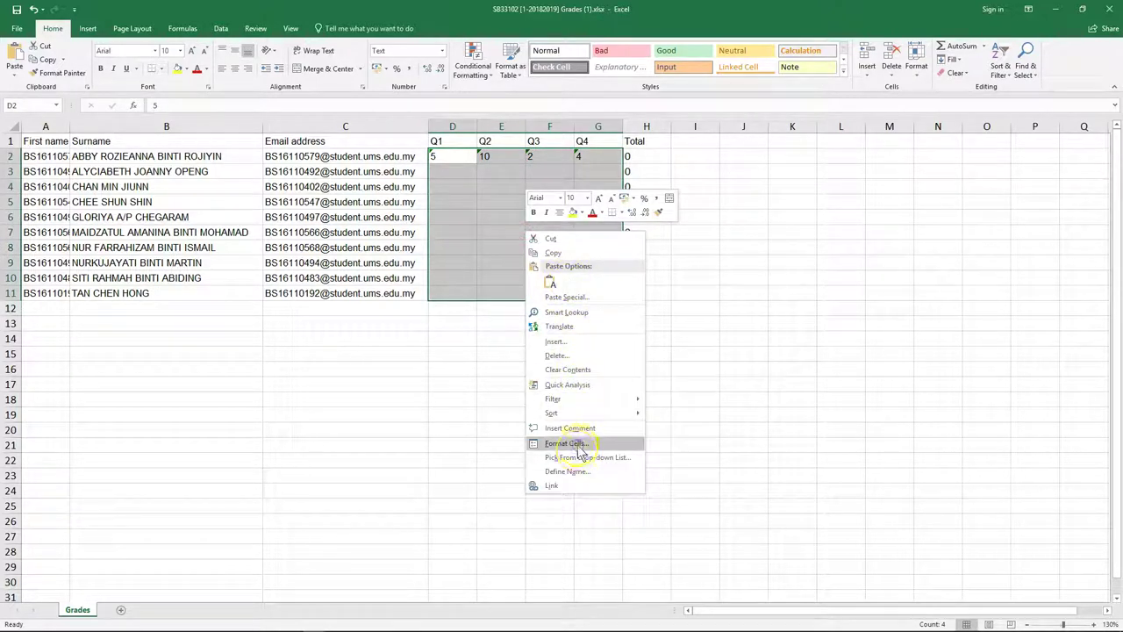
pyautogui.click(577, 444)
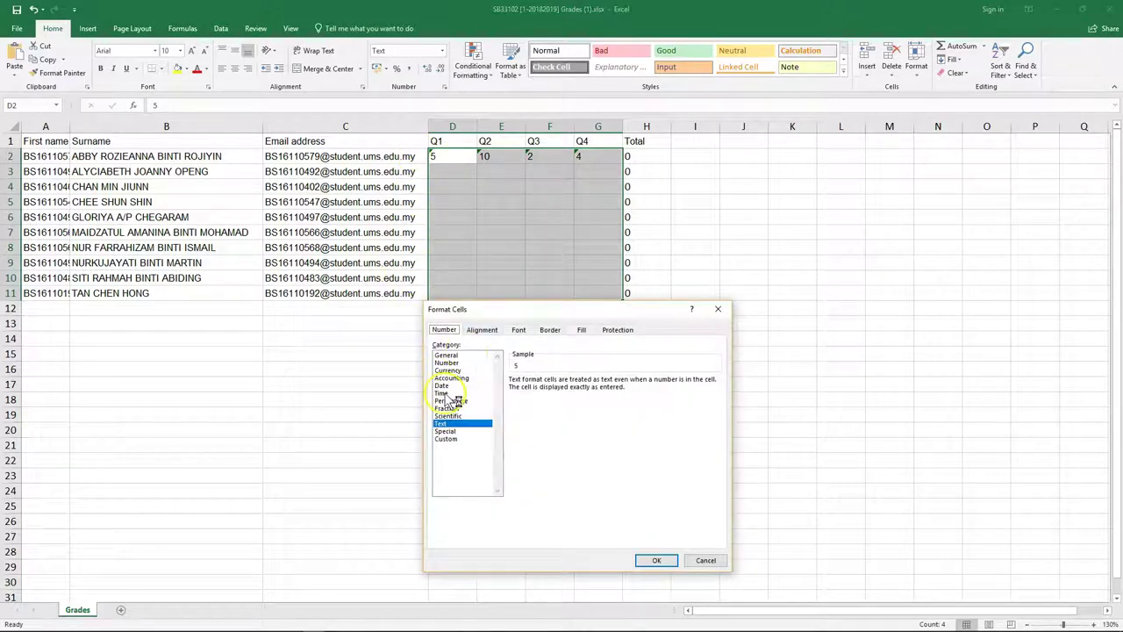
pyautogui.click(448, 362)
pyautogui.click(654, 561)
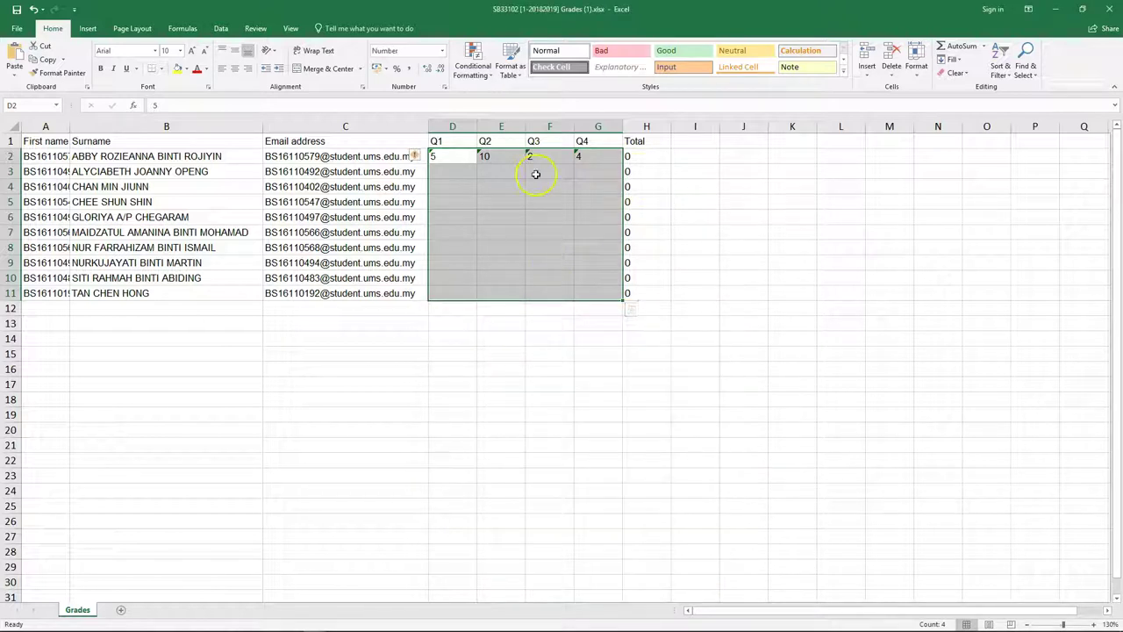
pyautogui.click(422, 156)
pyautogui.click(384, 186)
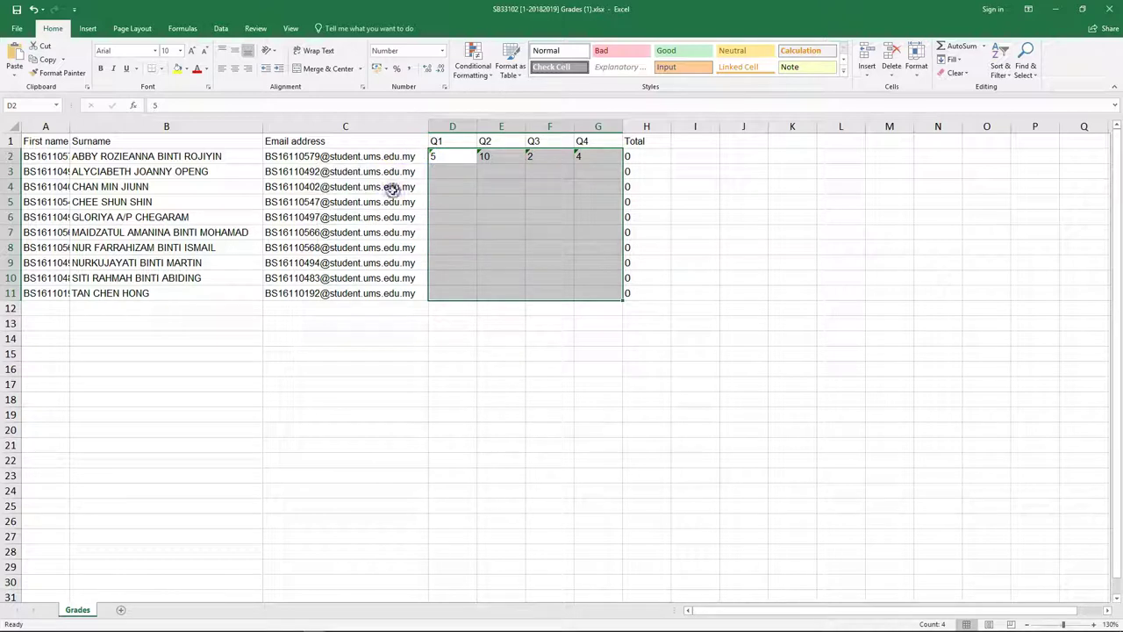
pyautogui.click(581, 216)
pyautogui.click(632, 155)
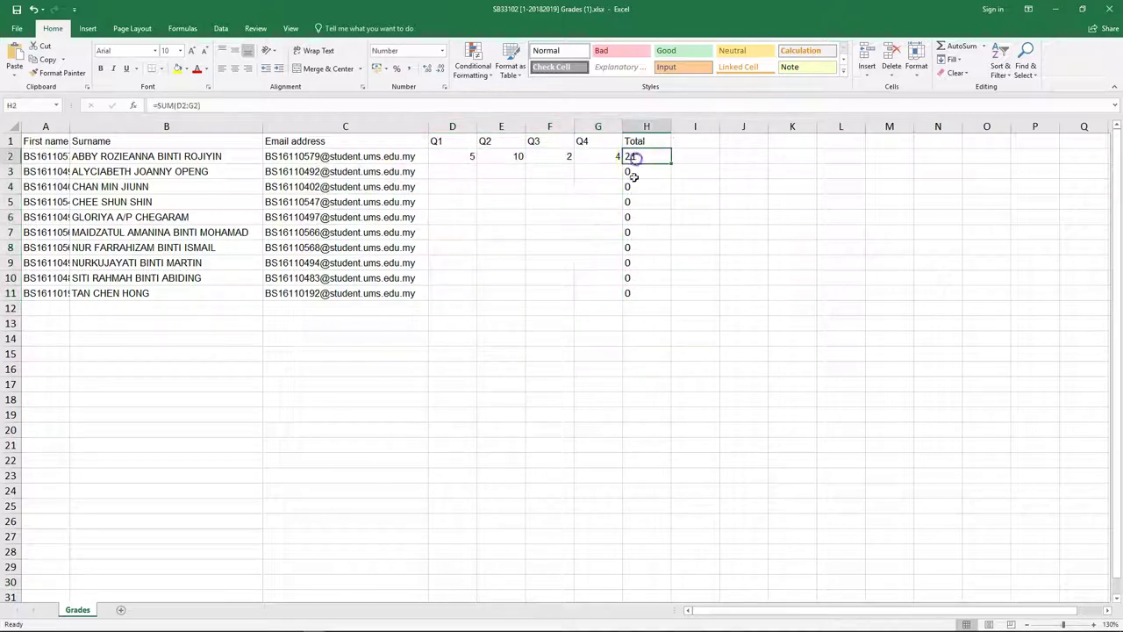
# Enter 2 in each of D3:G3 for the second student, giving a Total of 8
pyautogui.click(450, 174)
pyautogui.write('2')
pyautogui.press('Tab')
pyautogui.write('2')
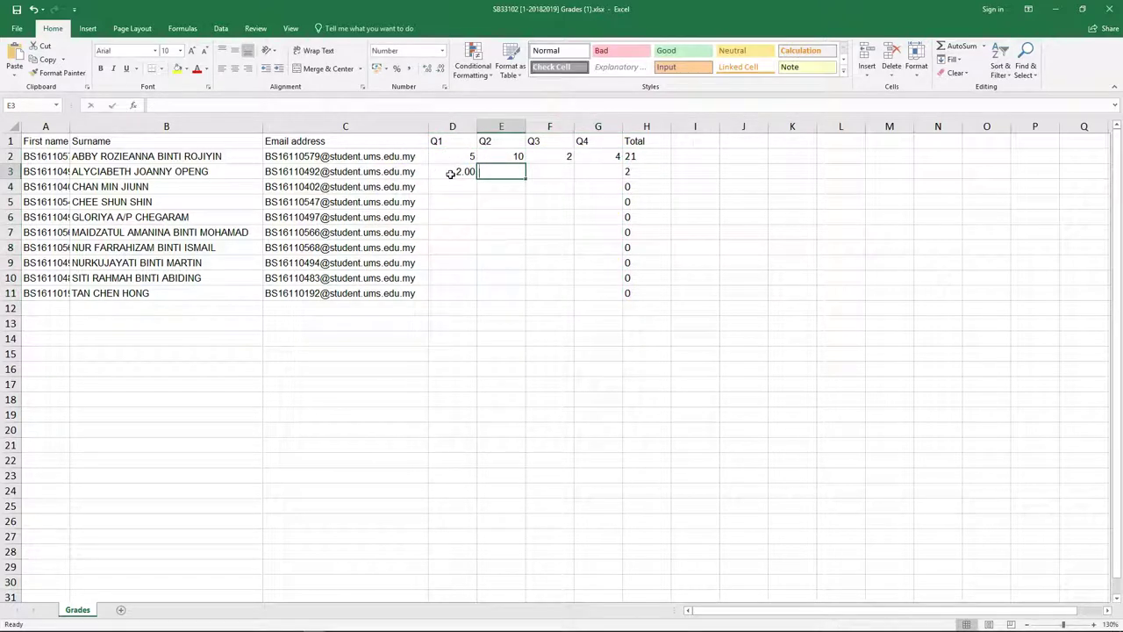
pyautogui.press('Tab')
pyautogui.write('2')
pyautogui.press('Tab')
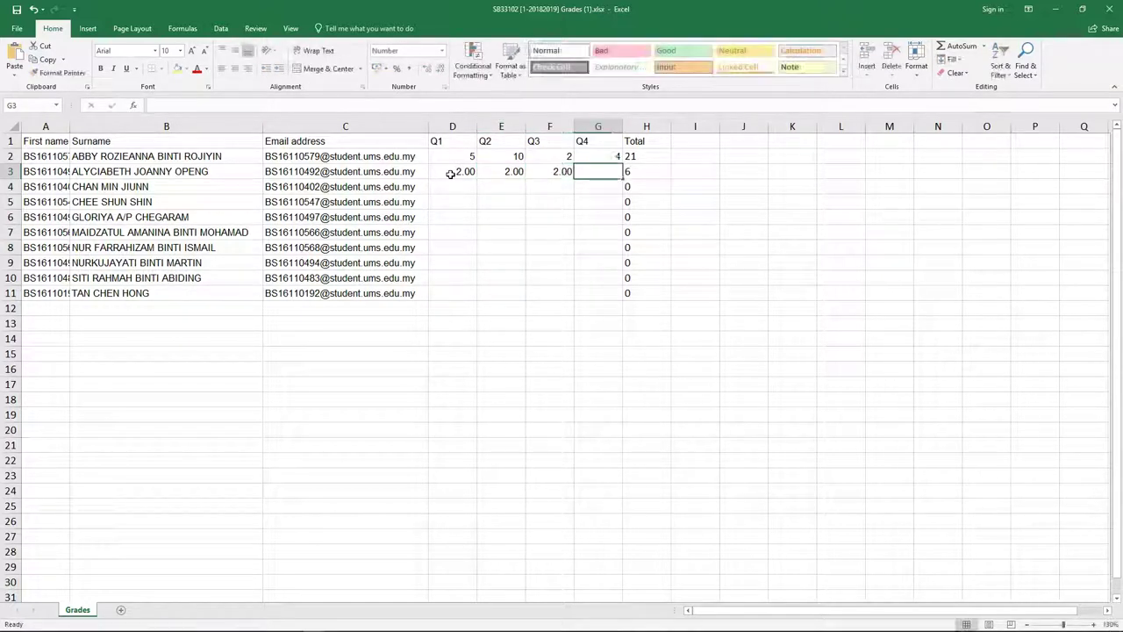
pyautogui.write('2')
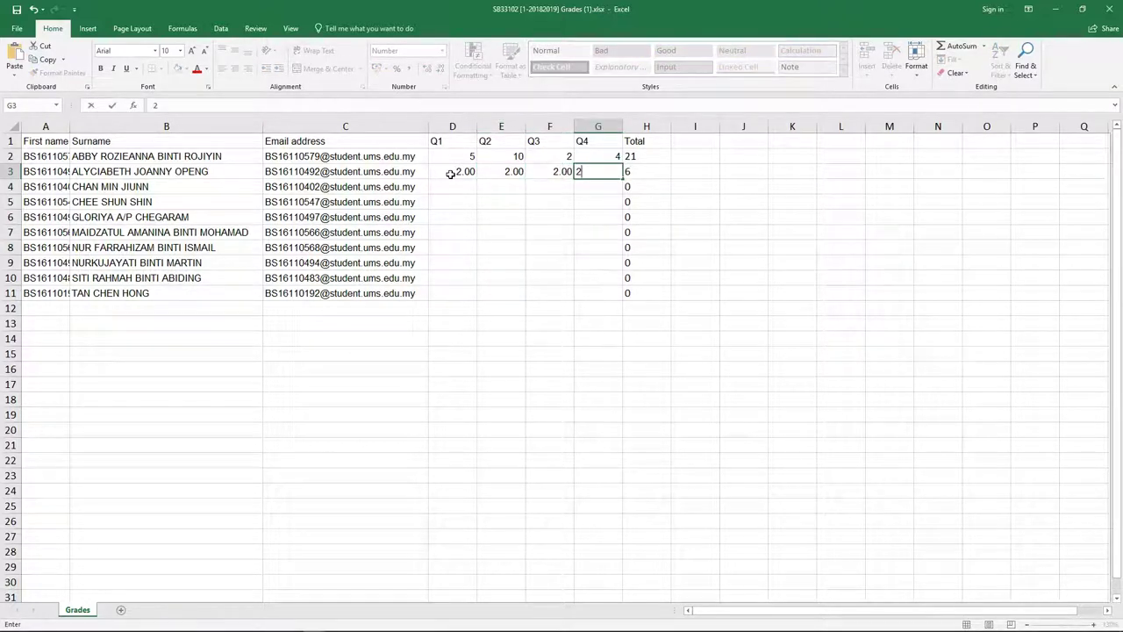
pyautogui.click(502, 254)
pyautogui.moveTo(467, 158); pyautogui.dragTo(647, 171)
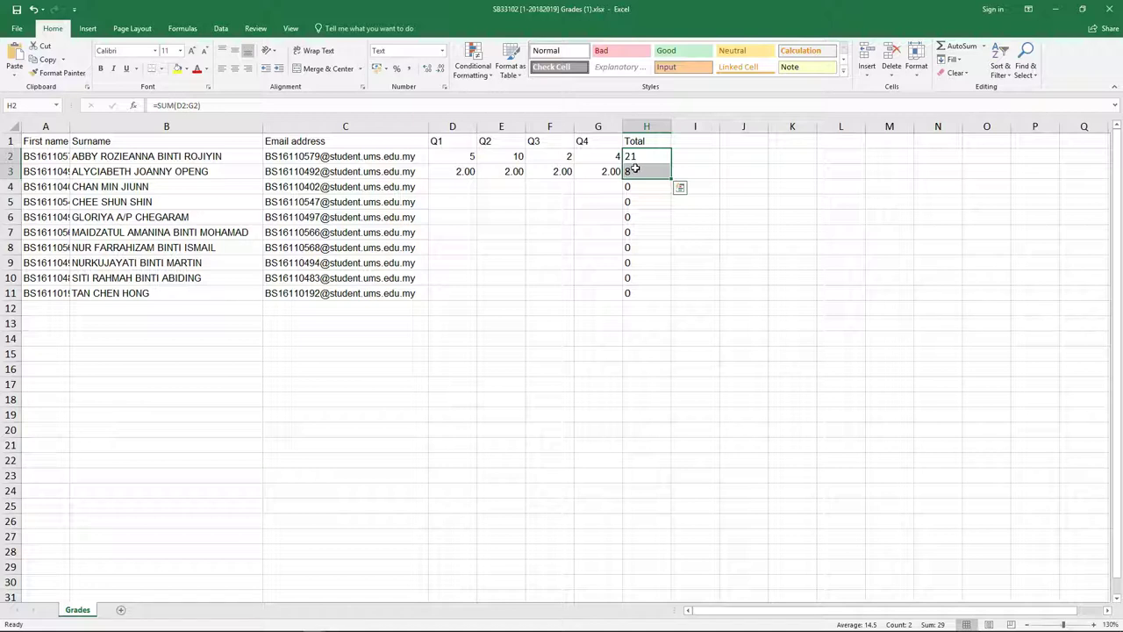
pyautogui.click(462, 186)
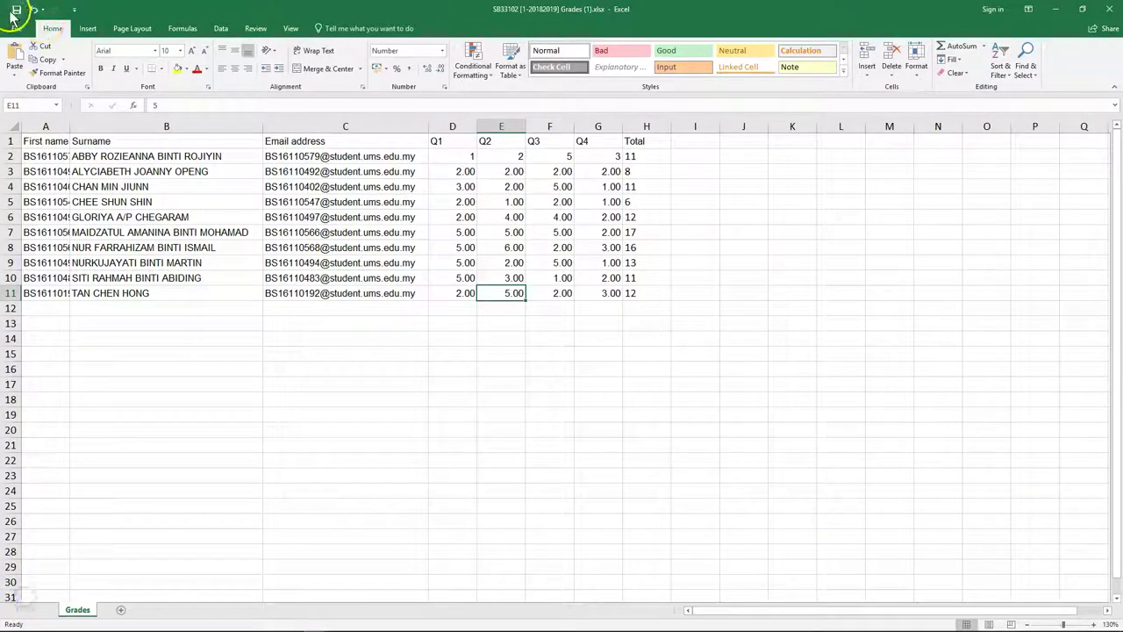
# Save the workbook with all ten students' Q1–Q4 scores and totals
pyautogui.click(14, 11)
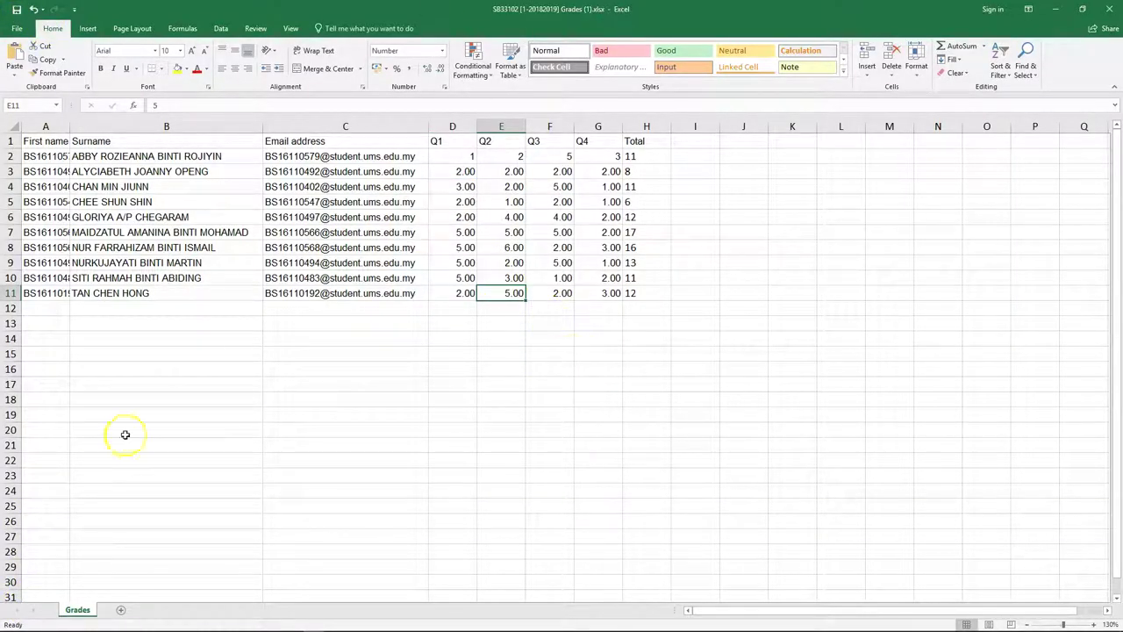
# Copy the Grades sheet into a new workbook, keeping the original
pyautogui.rightClick(85, 610)
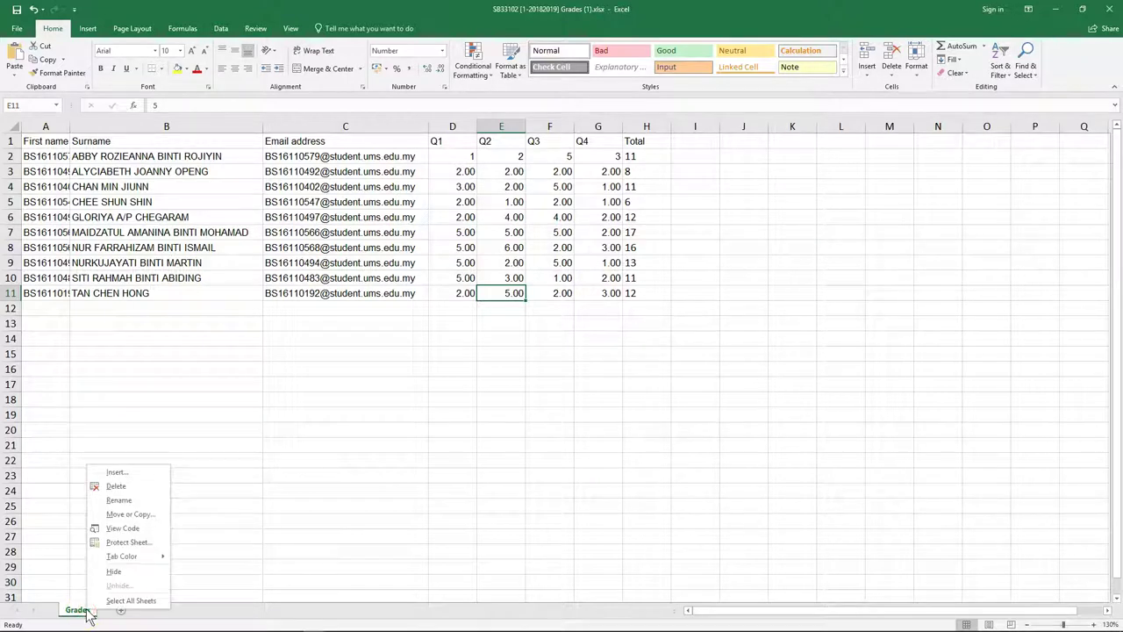
pyautogui.click(156, 515)
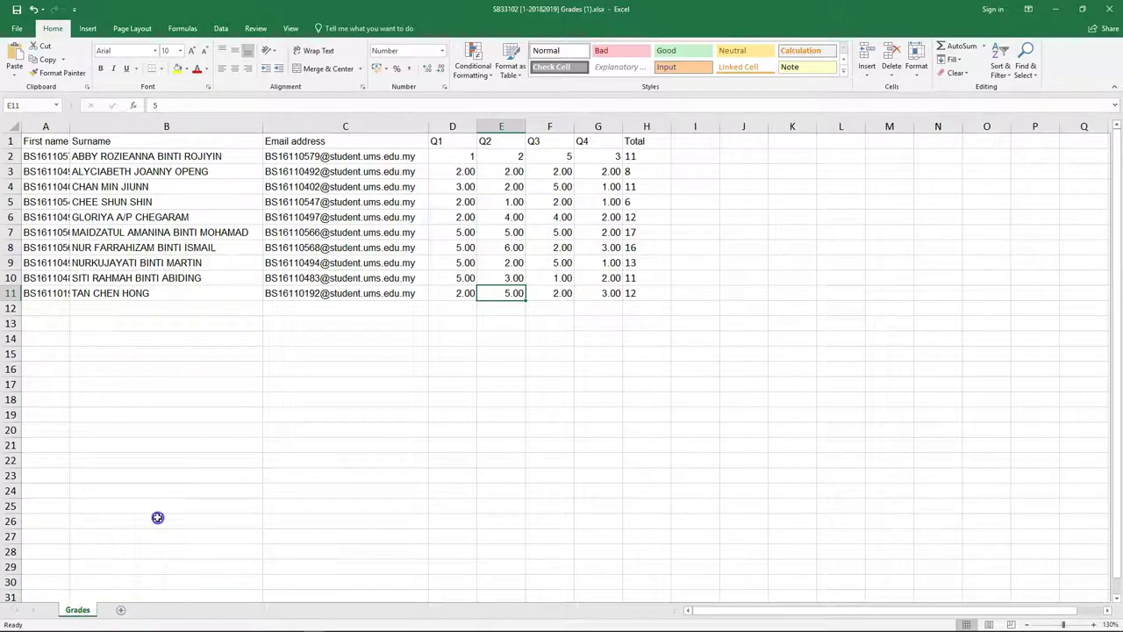
pyautogui.click(164, 475)
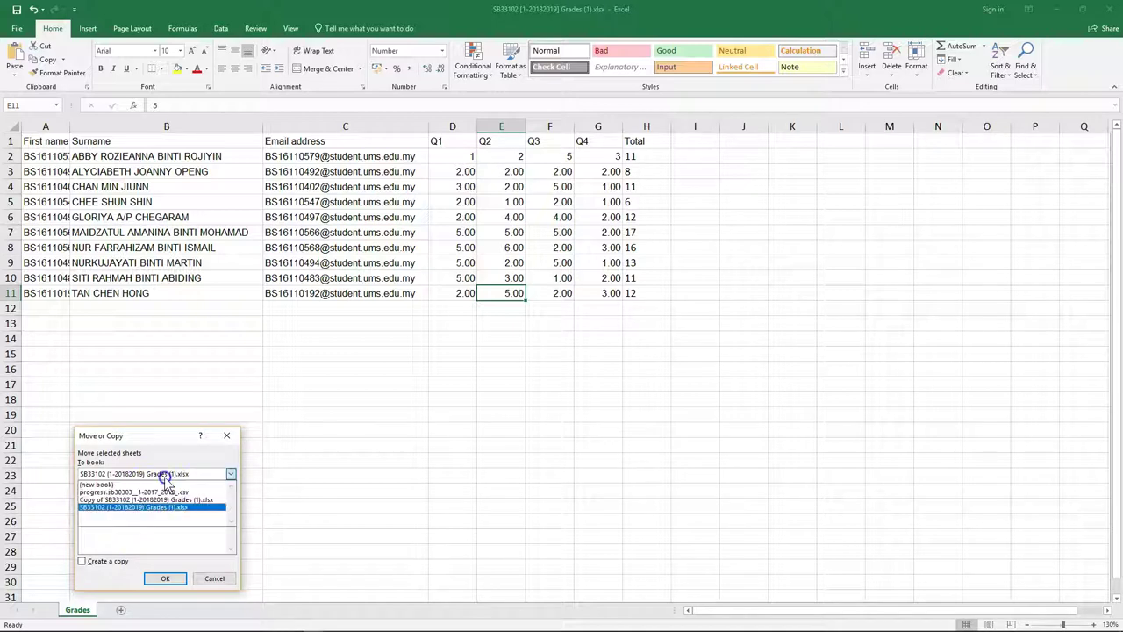
pyautogui.click(157, 492)
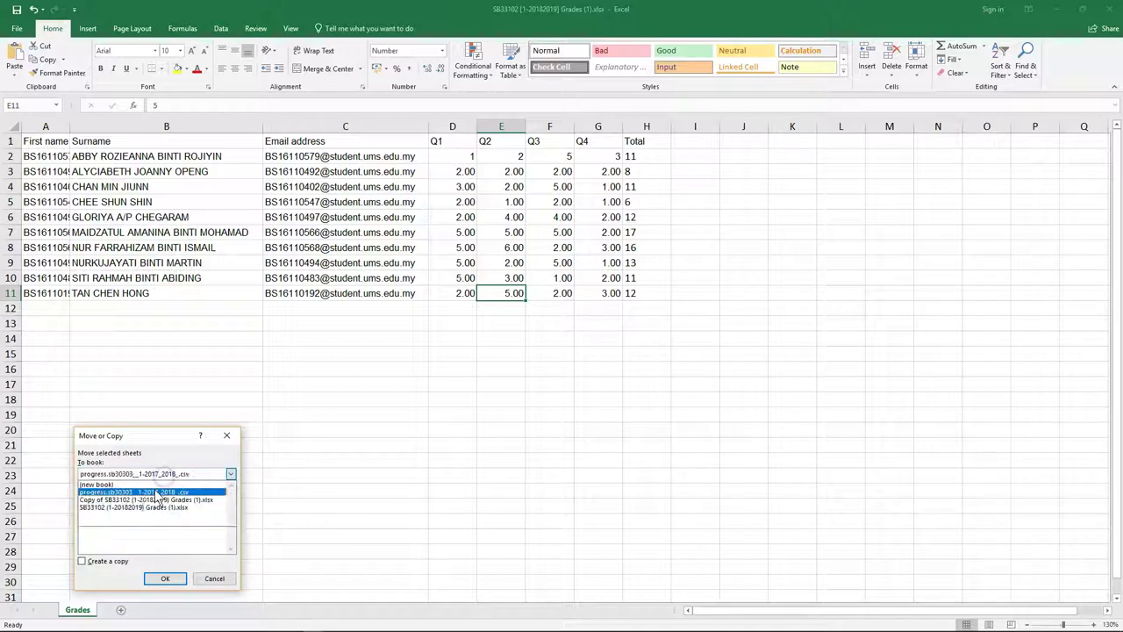
pyautogui.click(153, 486)
pyautogui.click(106, 561)
pyautogui.click(165, 578)
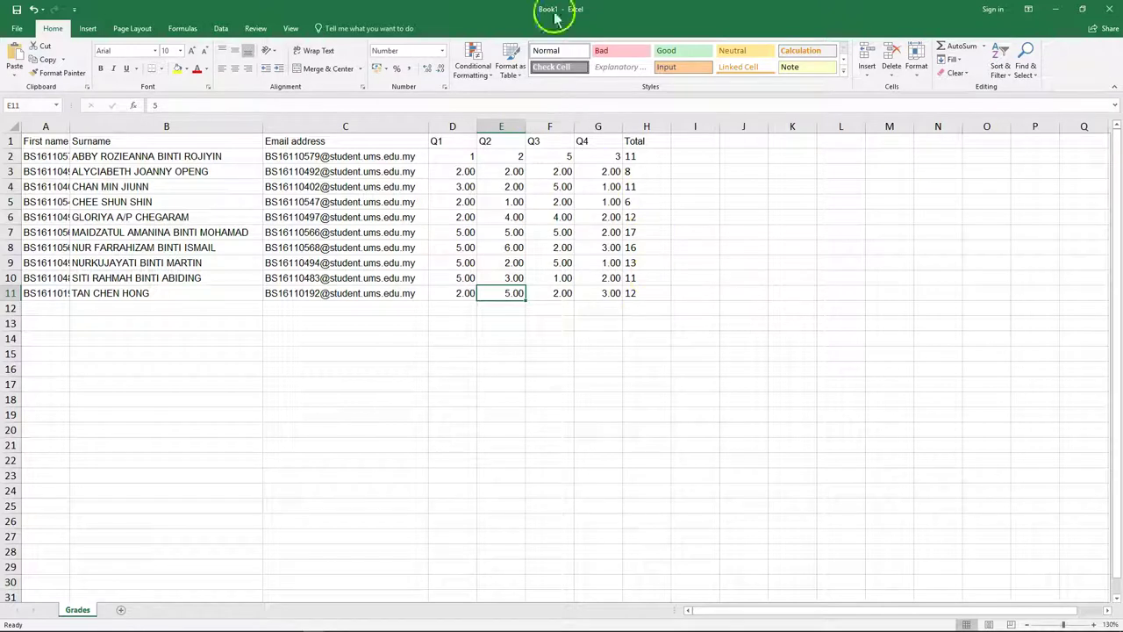
# Clear the Total column H in the copy and go to Save As
pyautogui.click(649, 125)
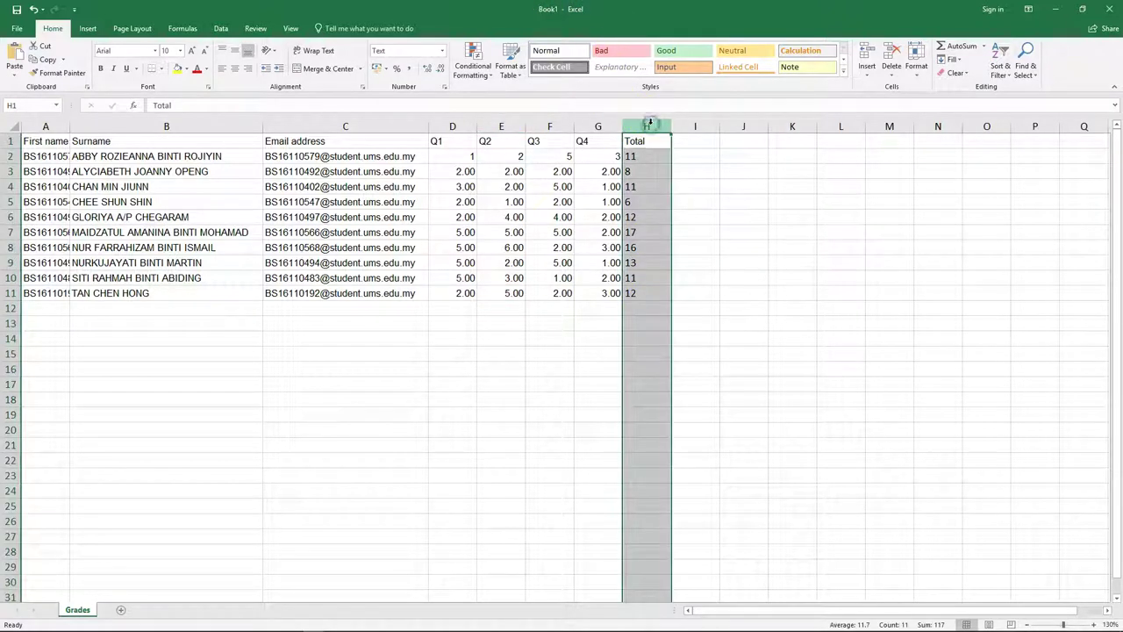
pyautogui.press('Delete')
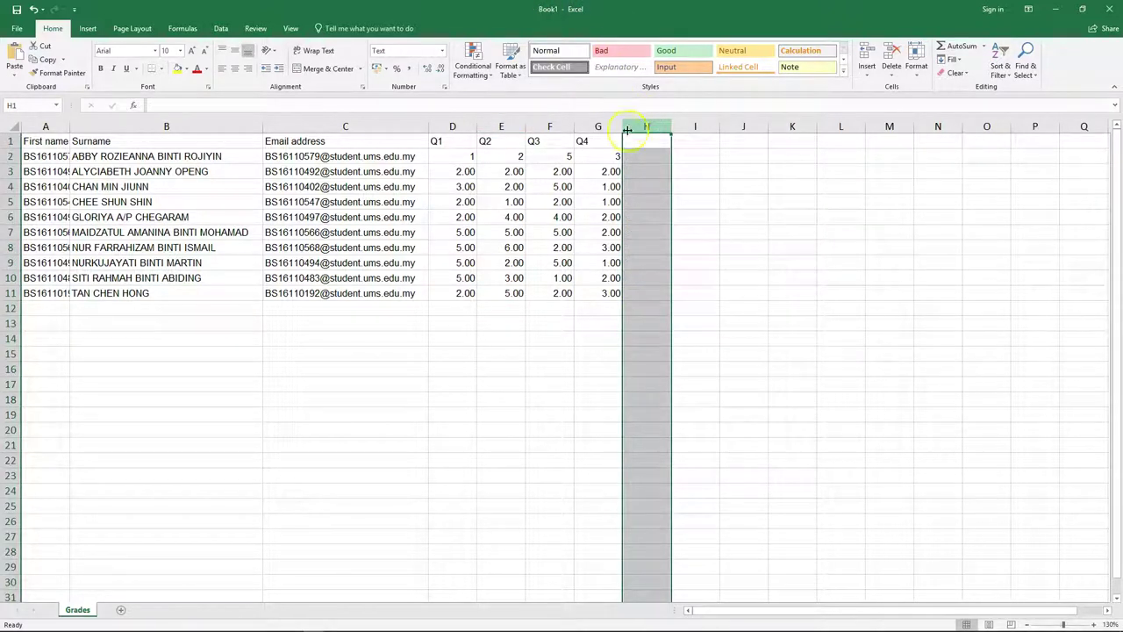
pyautogui.click(597, 397)
pyautogui.click(21, 31)
pyautogui.click(39, 146)
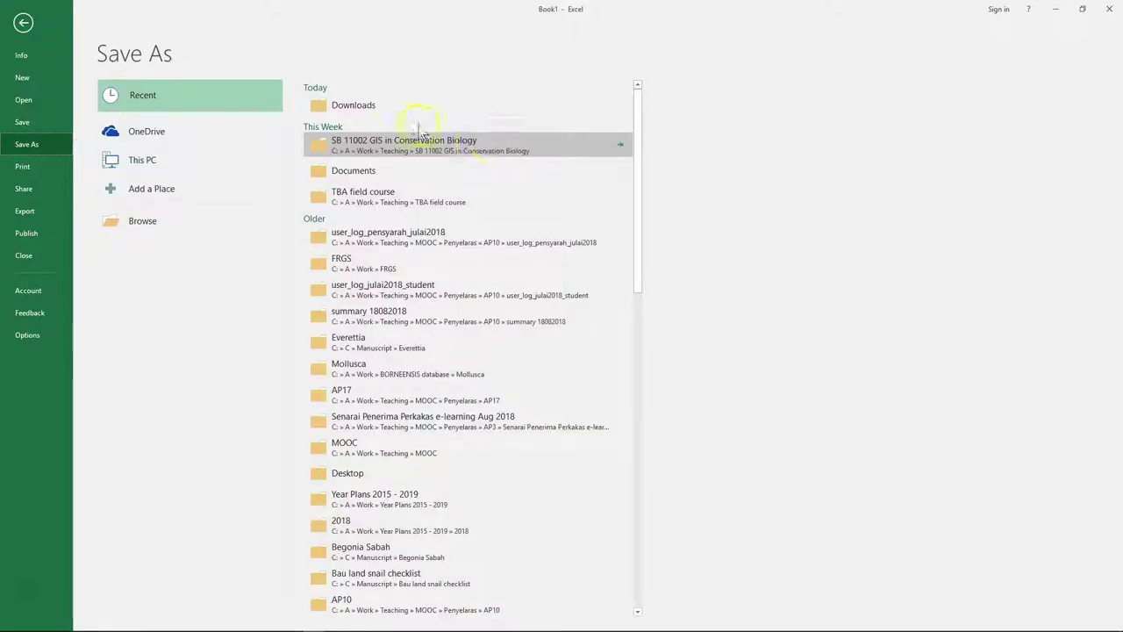
# Save the workbook to Downloads as Book1.csv in CSV UTF-8 (Comma delimited) format
pyautogui.click(394, 105)
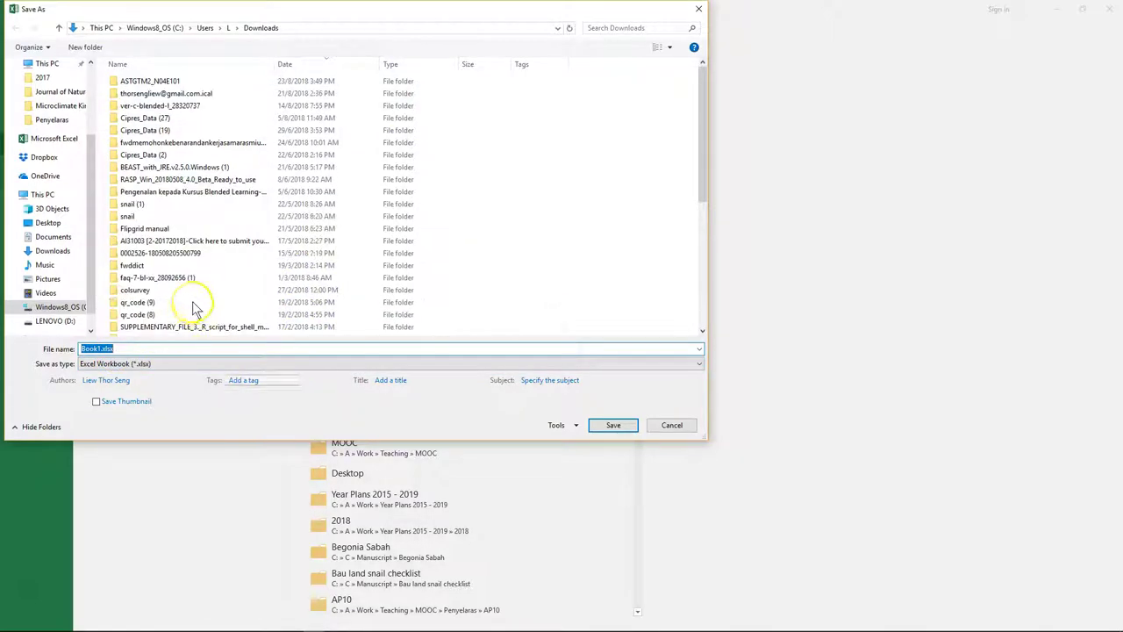
pyautogui.click(227, 365)
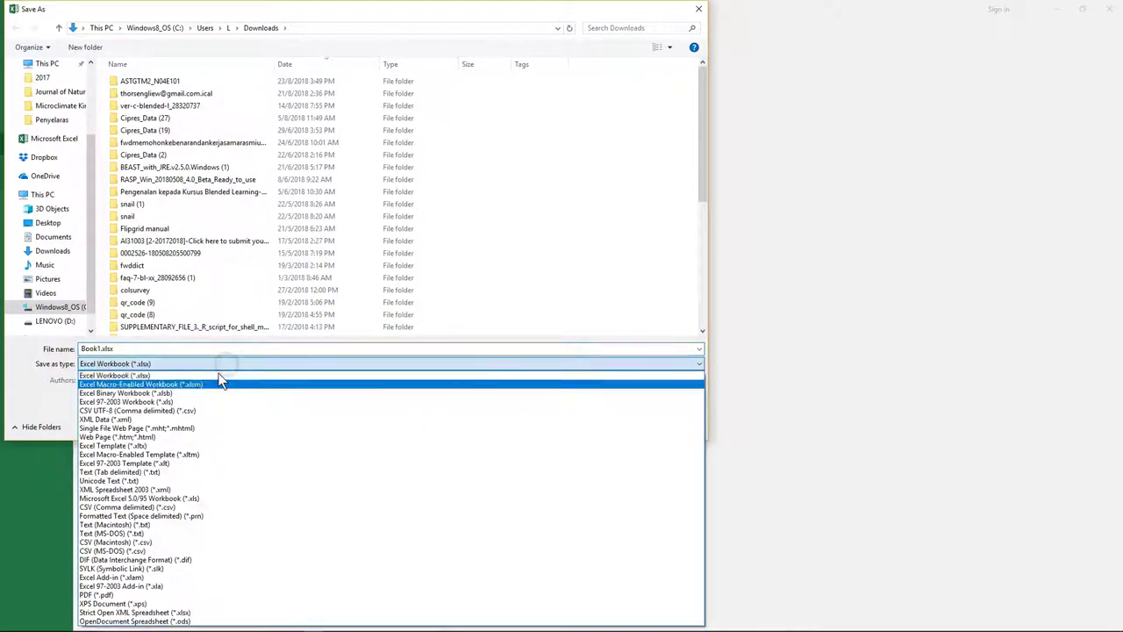
pyautogui.click(212, 411)
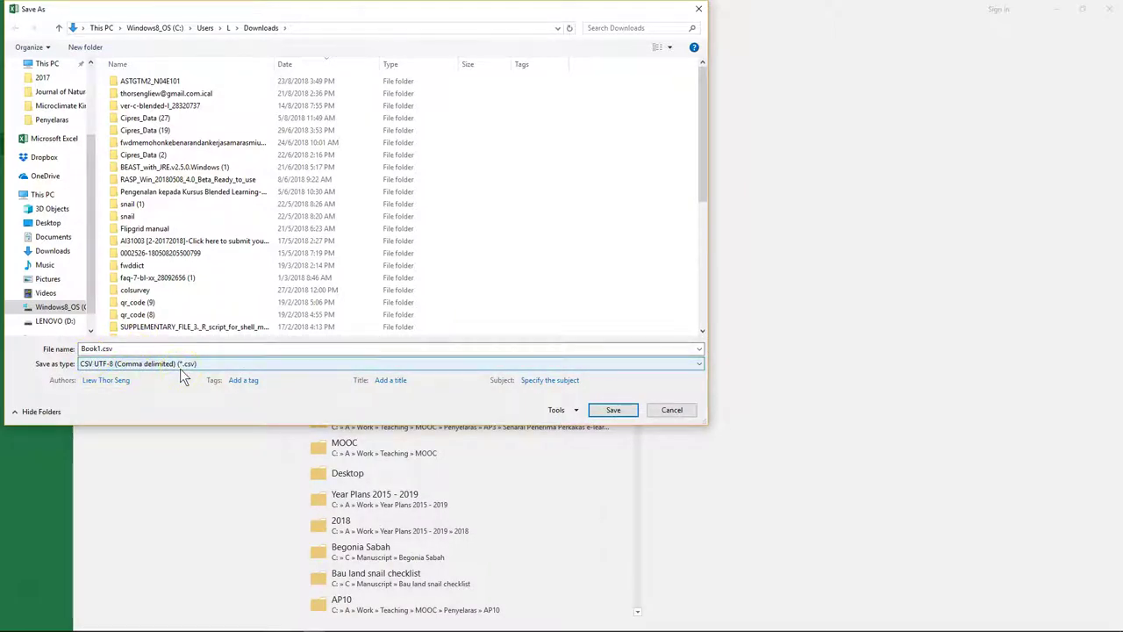
pyautogui.click(613, 409)
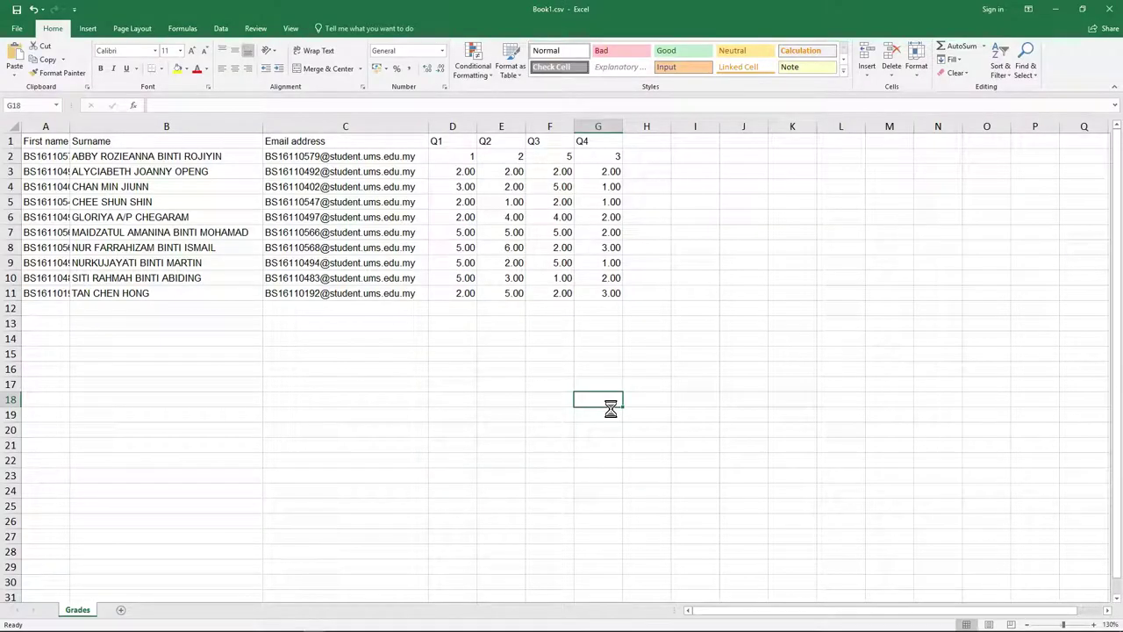
pyautogui.moveTo(225, 616)
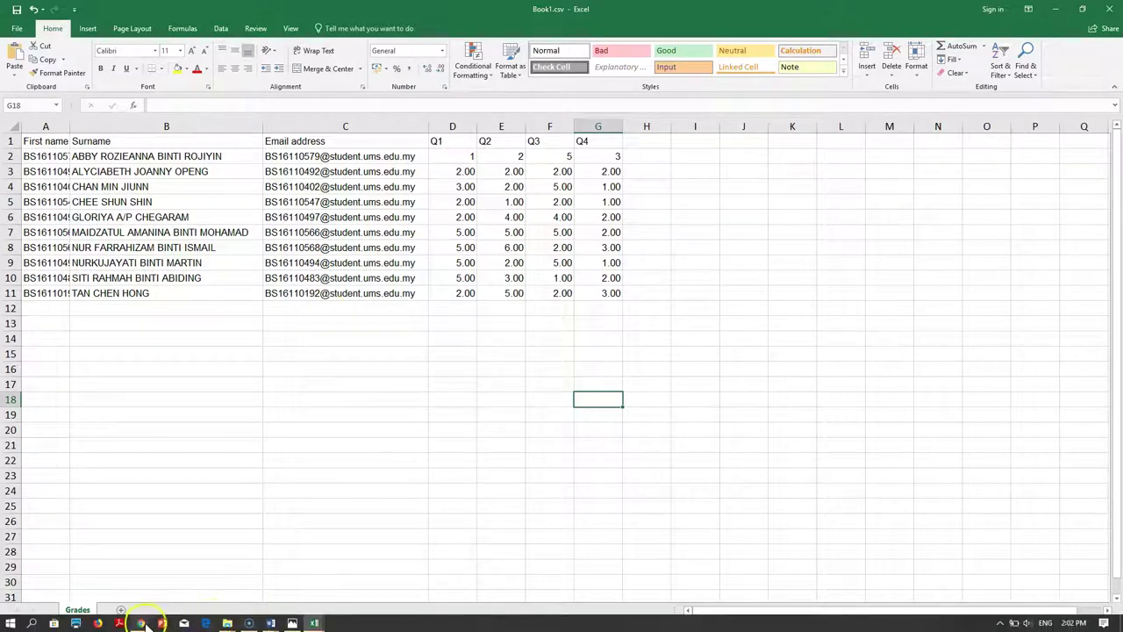
pyautogui.click(142, 623)
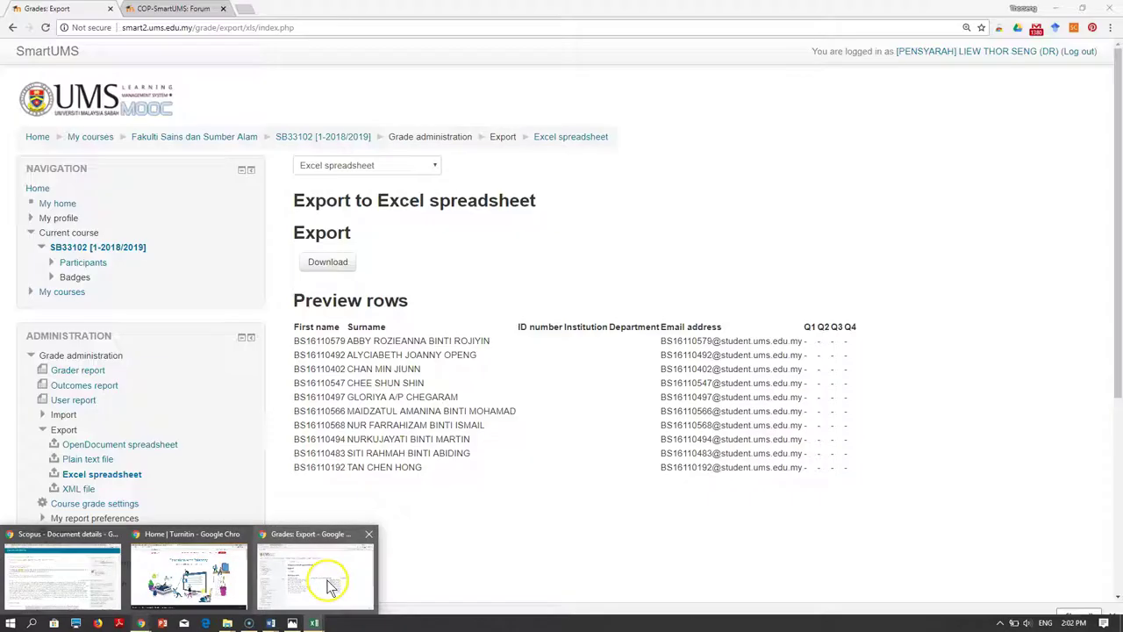
# From the Grades: Export page, go to the Import > CSV file page for SB33102
pyautogui.click(324, 580)
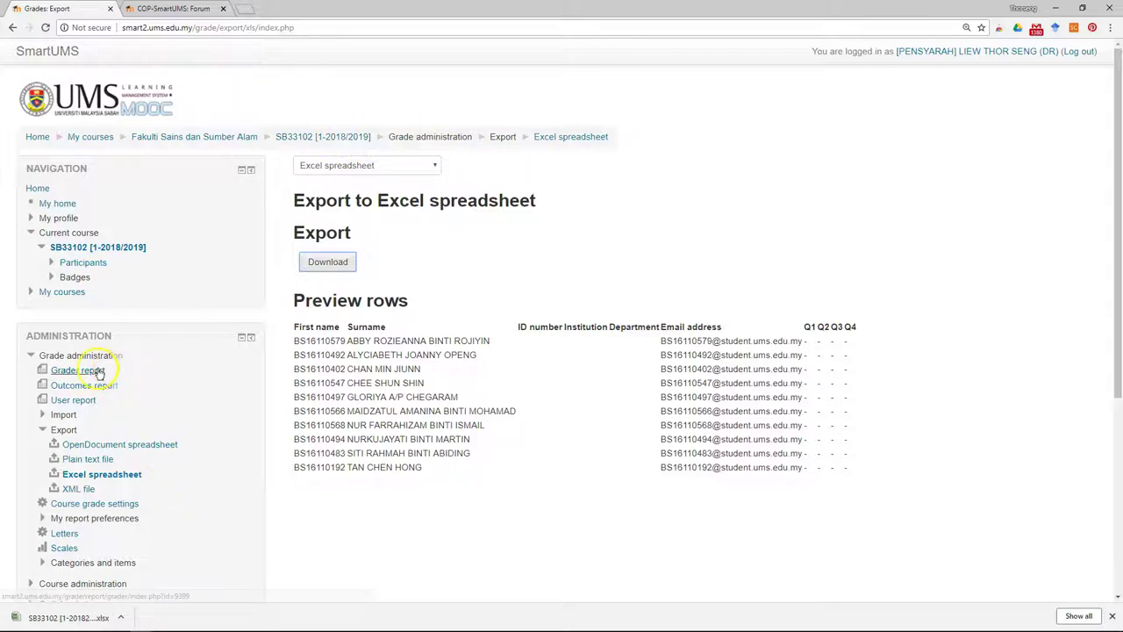
pyautogui.click(395, 167)
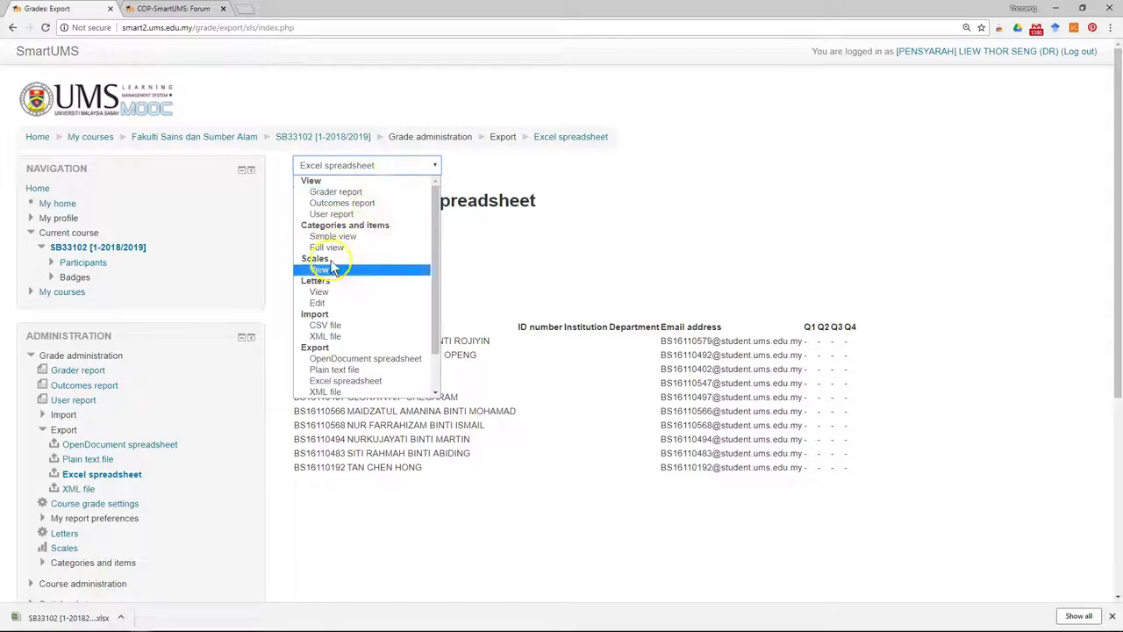
pyautogui.click(329, 326)
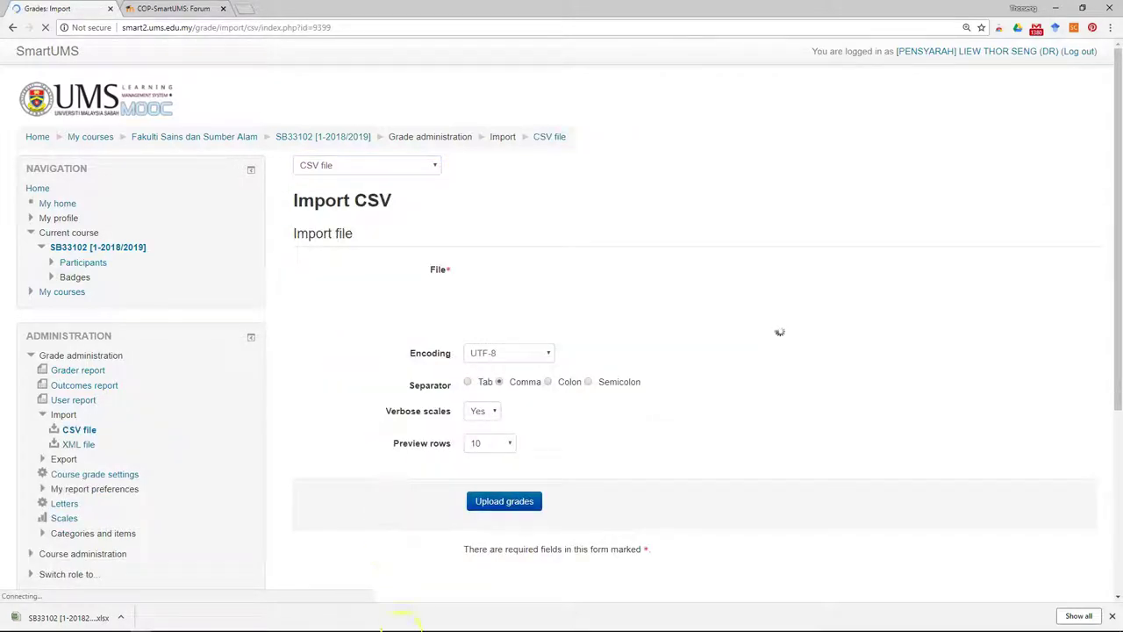
# Drag Book1.csv from the Downloads folder into the Import CSV form's file box
pyautogui.moveTo(316, 620)
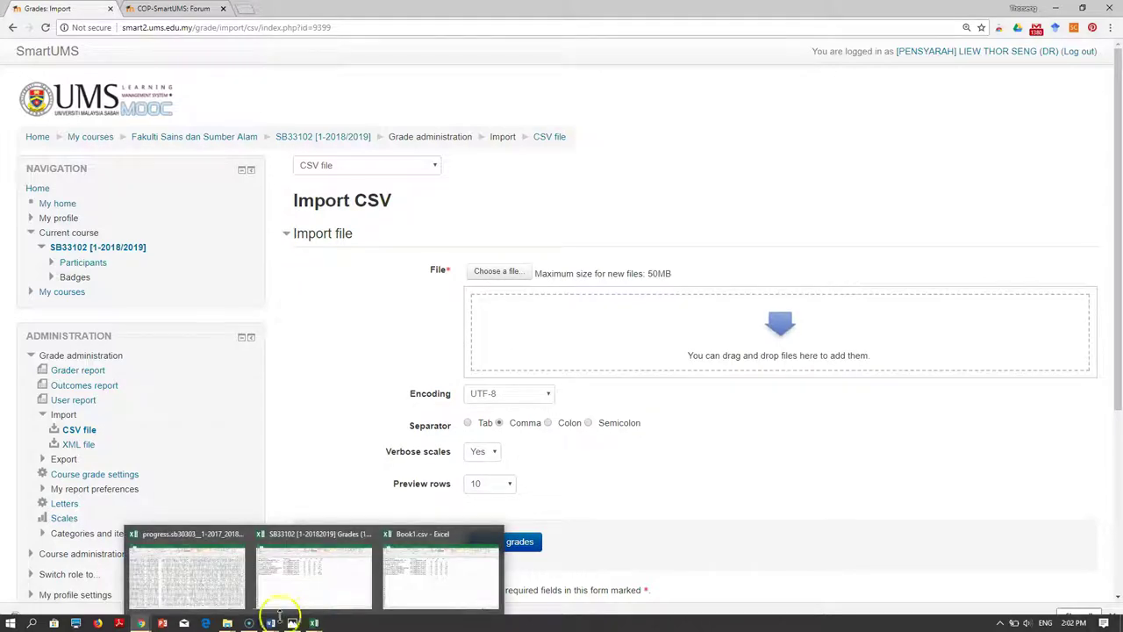
pyautogui.moveTo(230, 624)
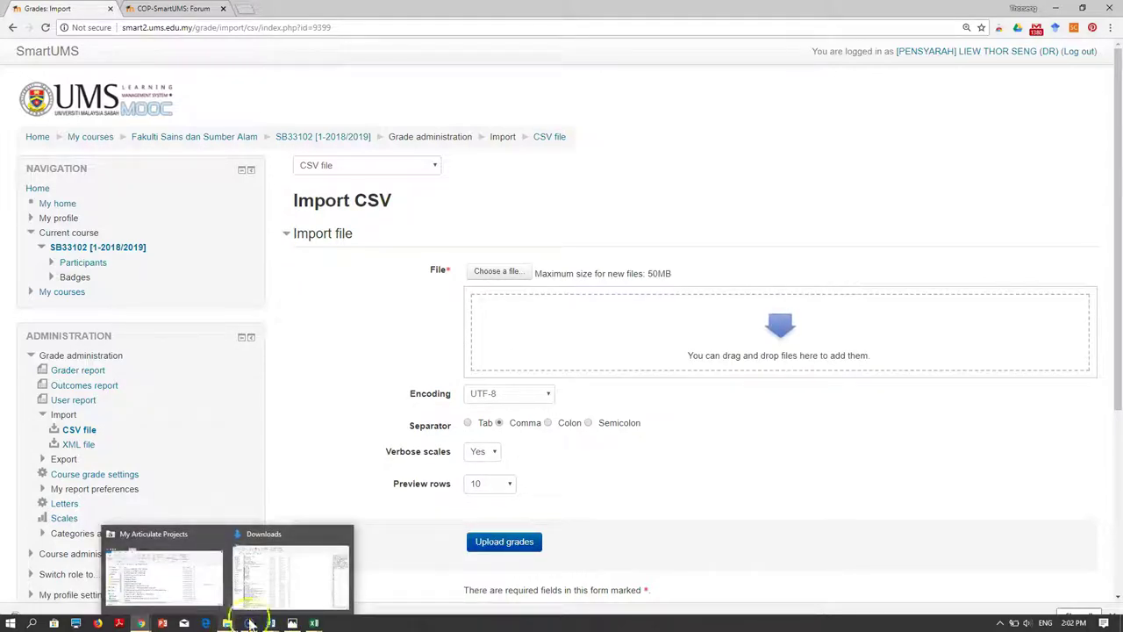
pyautogui.click(294, 586)
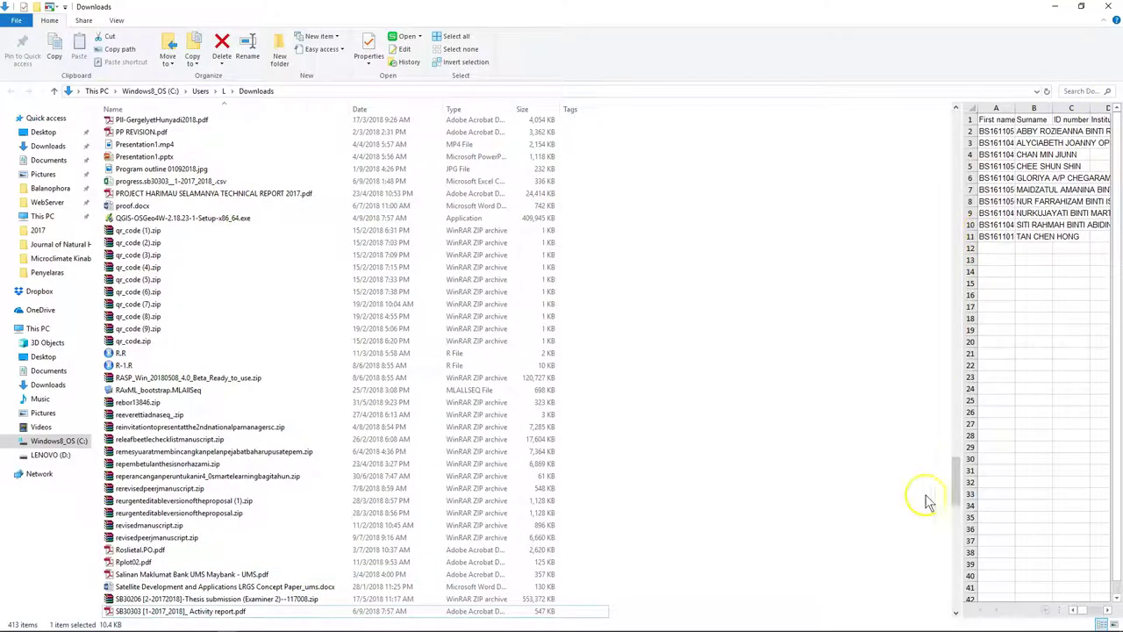
pyautogui.moveTo(953, 507); pyautogui.dragTo(956, 268)
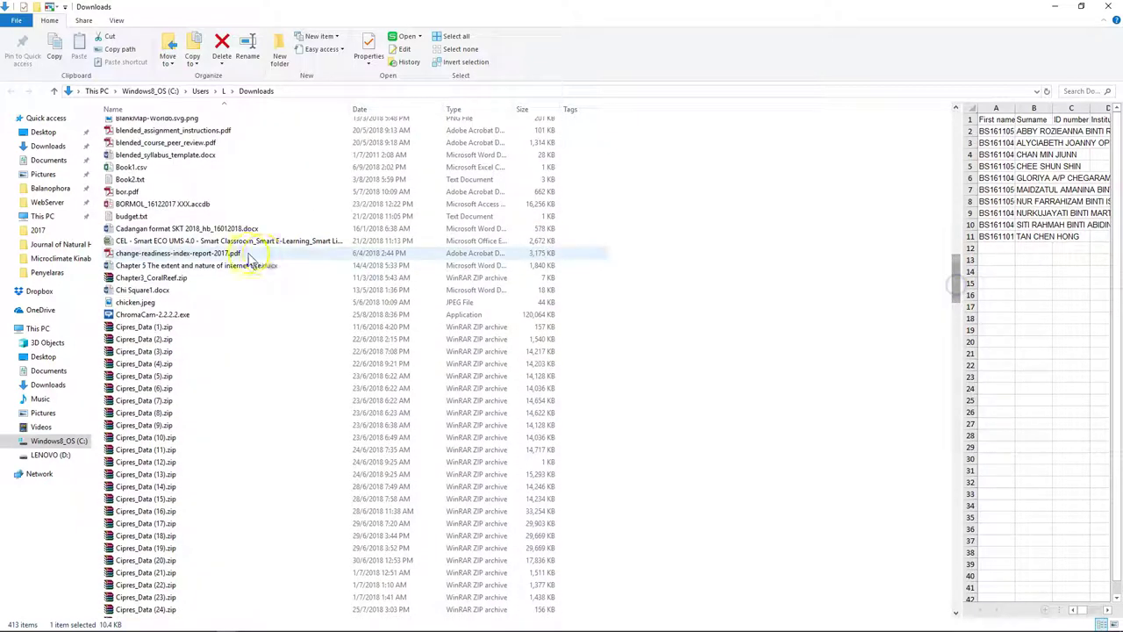
pyautogui.scroll(3, 264, 246)
pyautogui.click(172, 272)
pyautogui.click(1081, 6)
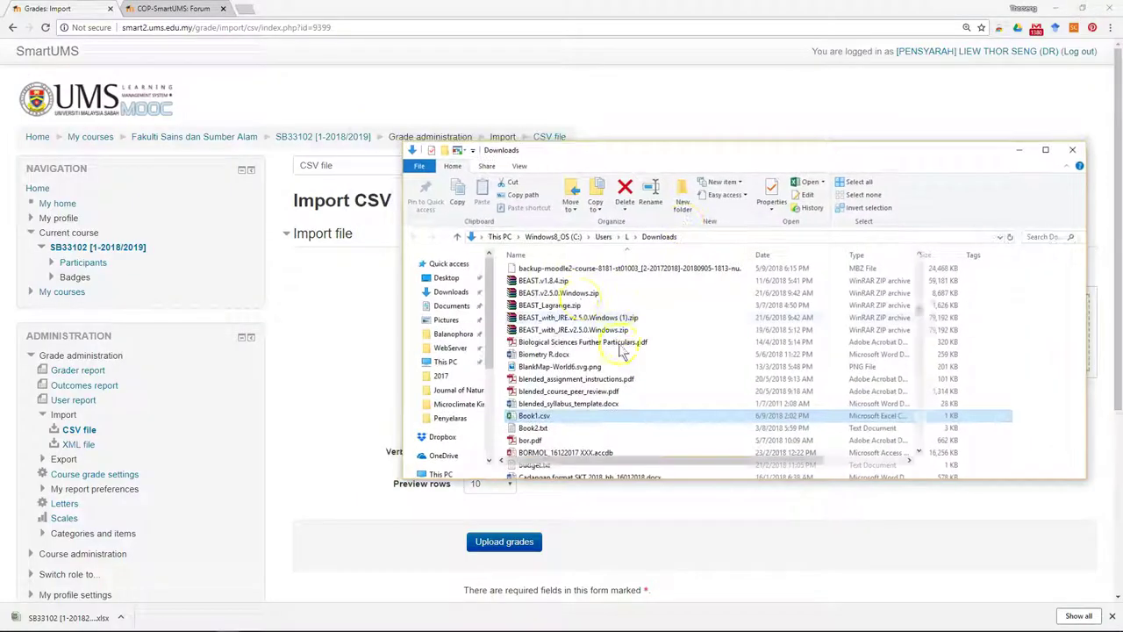
pyautogui.moveTo(762, 151); pyautogui.dragTo(376, 151)
pyautogui.moveTo(307, 420); pyautogui.dragTo(881, 338)
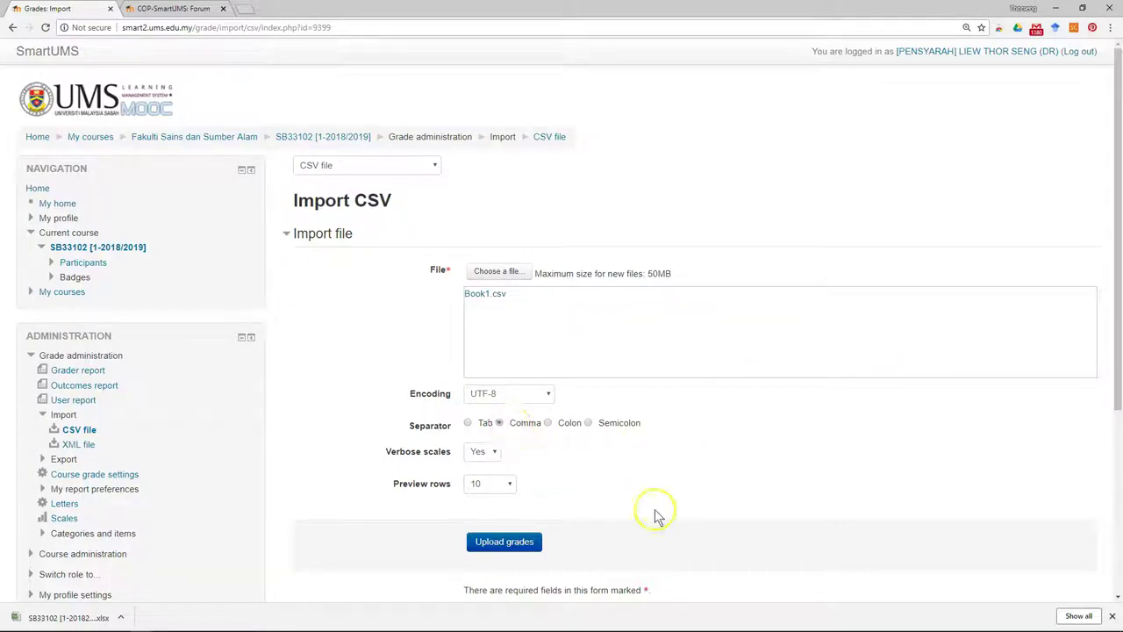
pyautogui.scroll(-1, 654, 514)
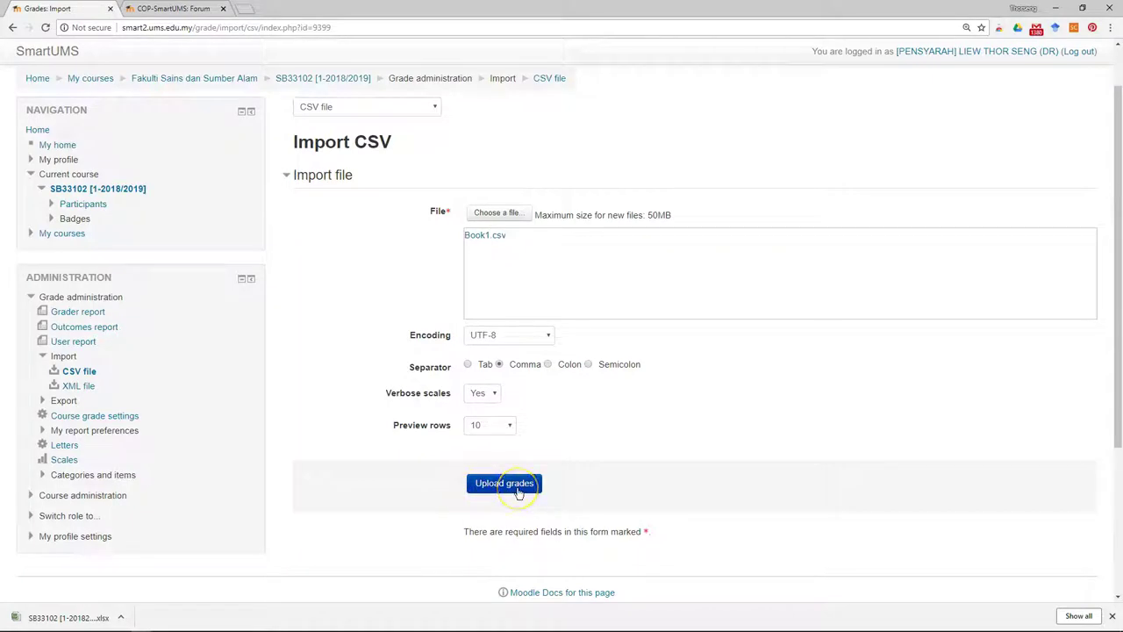
# Upload Book1.csv to show the grade import preview
pyautogui.click(518, 489)
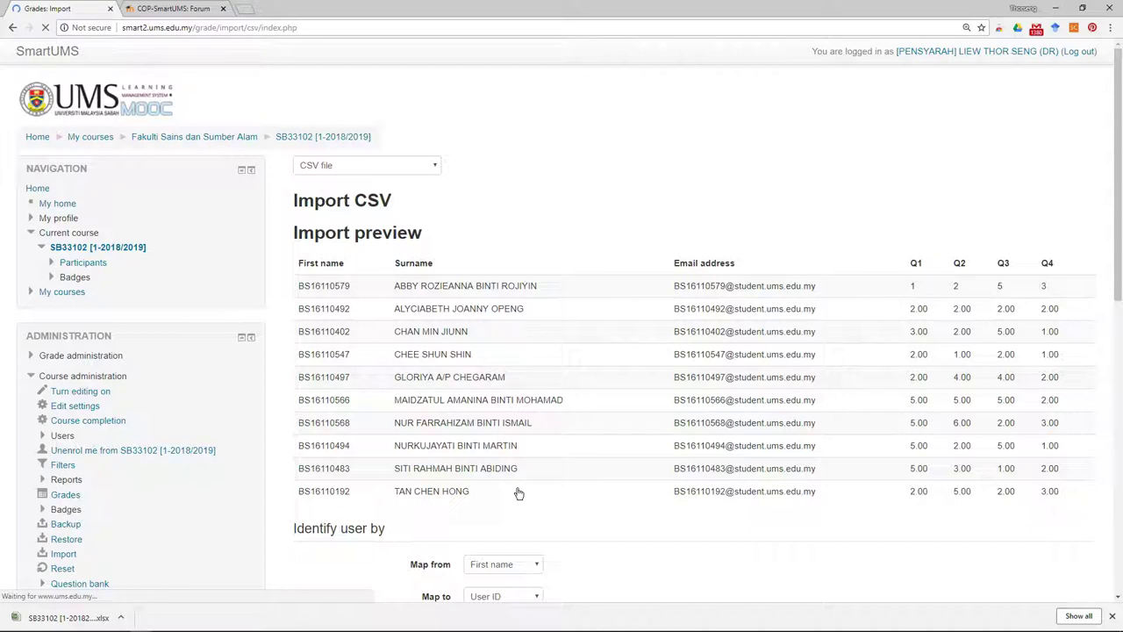
pyautogui.scroll(-3, 582, 377)
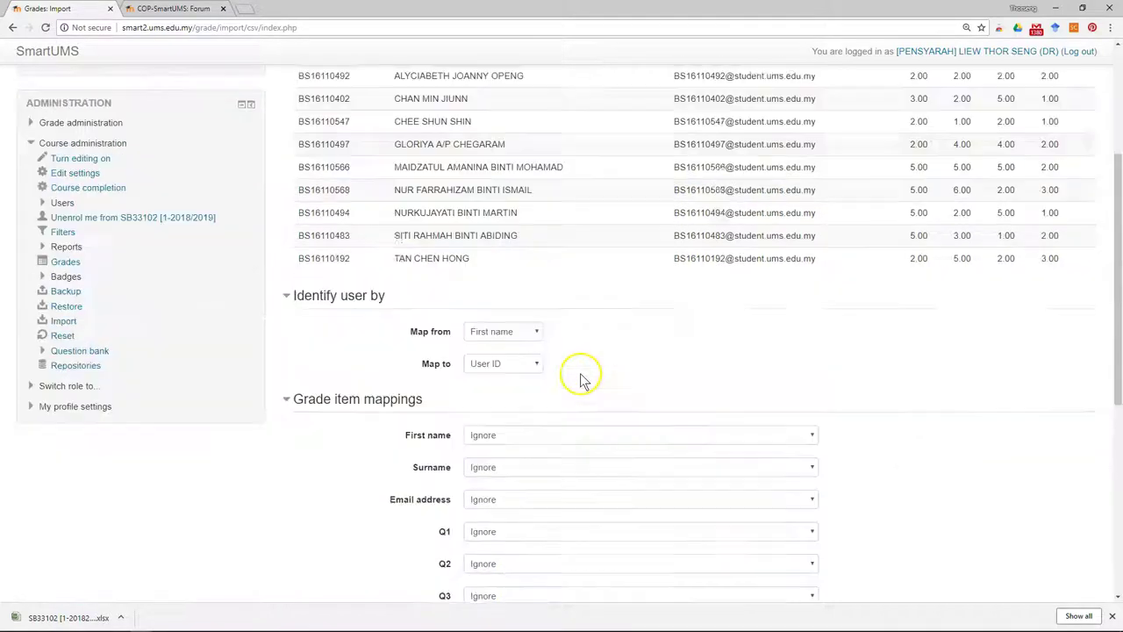
pyautogui.scroll(2, 584, 377)
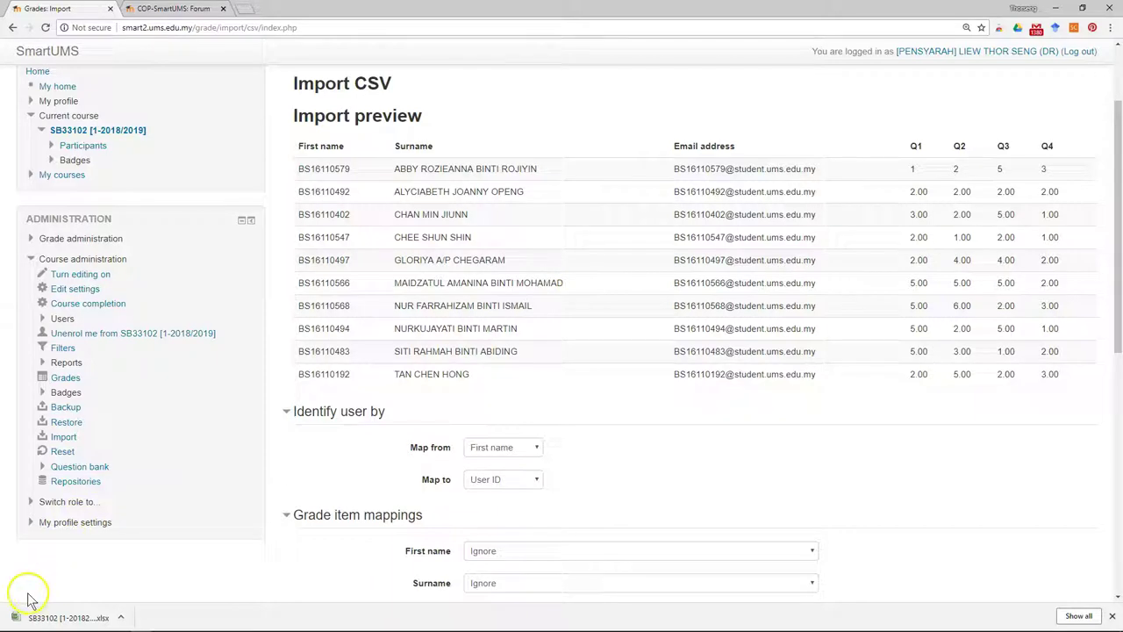
pyautogui.click(436, 479)
# Set both Map from and Map to to Email address
pyautogui.click(510, 448)
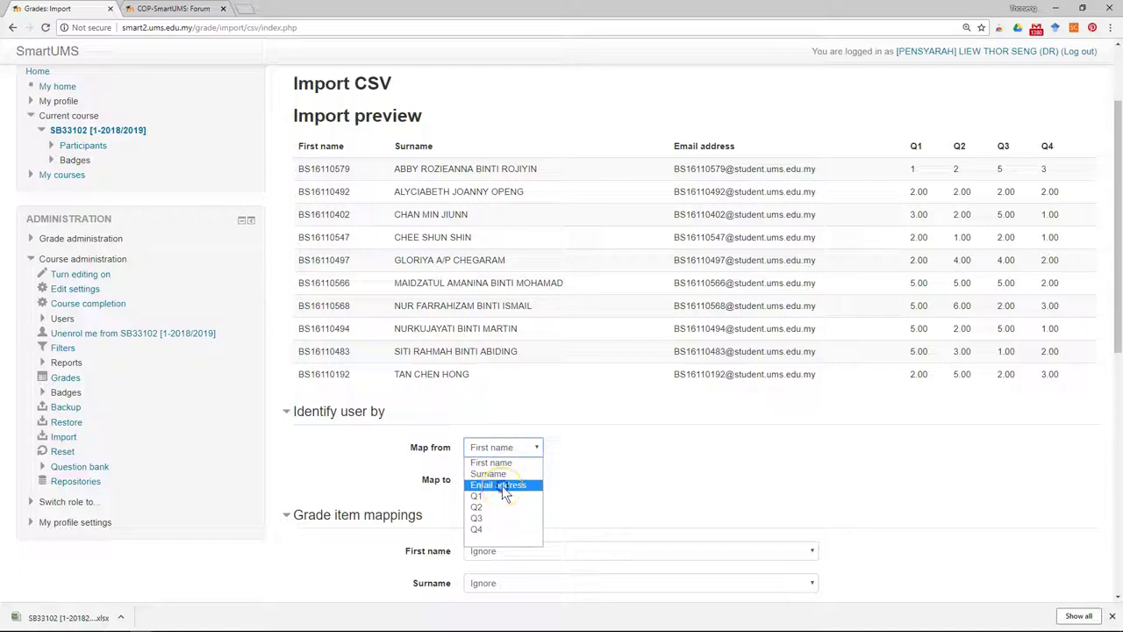
pyautogui.click(505, 488)
pyautogui.click(519, 481)
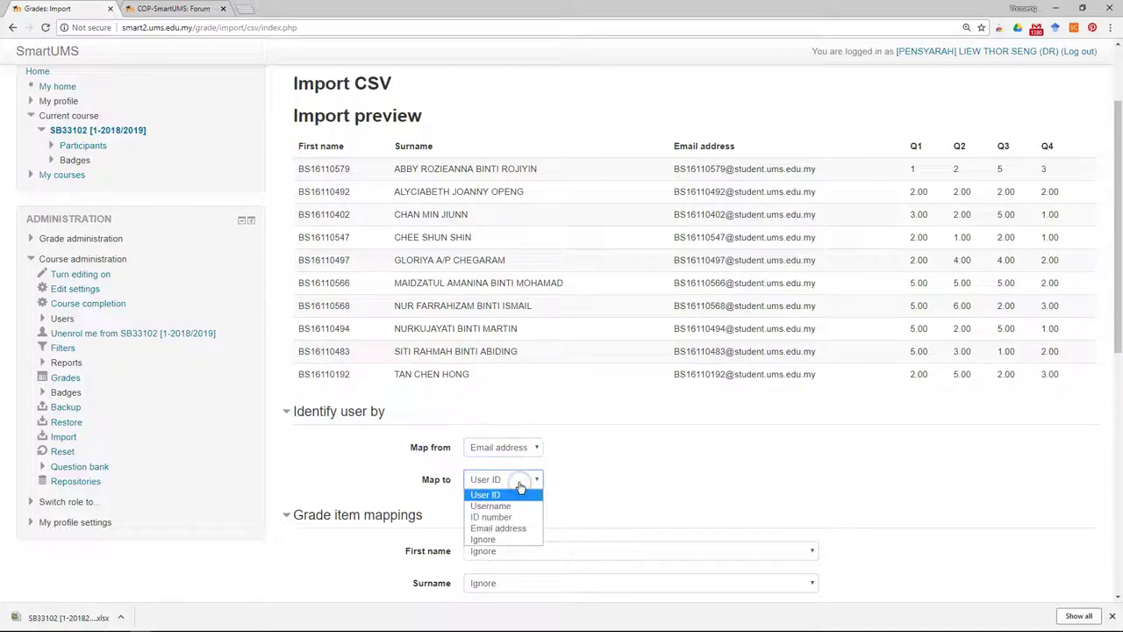
pyautogui.click(500, 528)
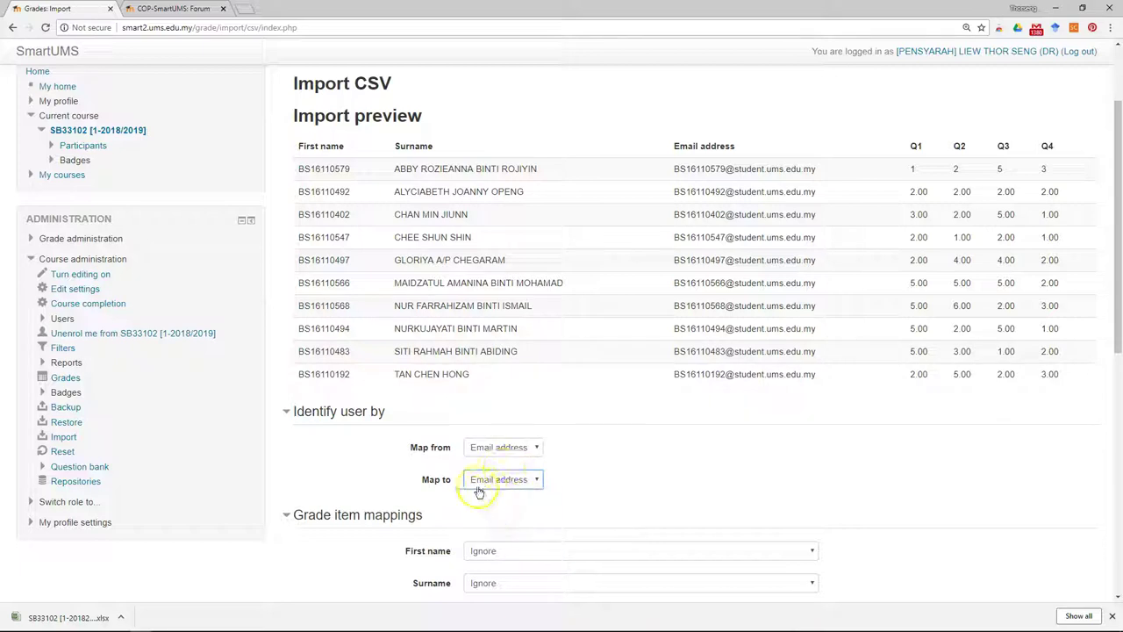
pyautogui.scroll(-3, 812, 483)
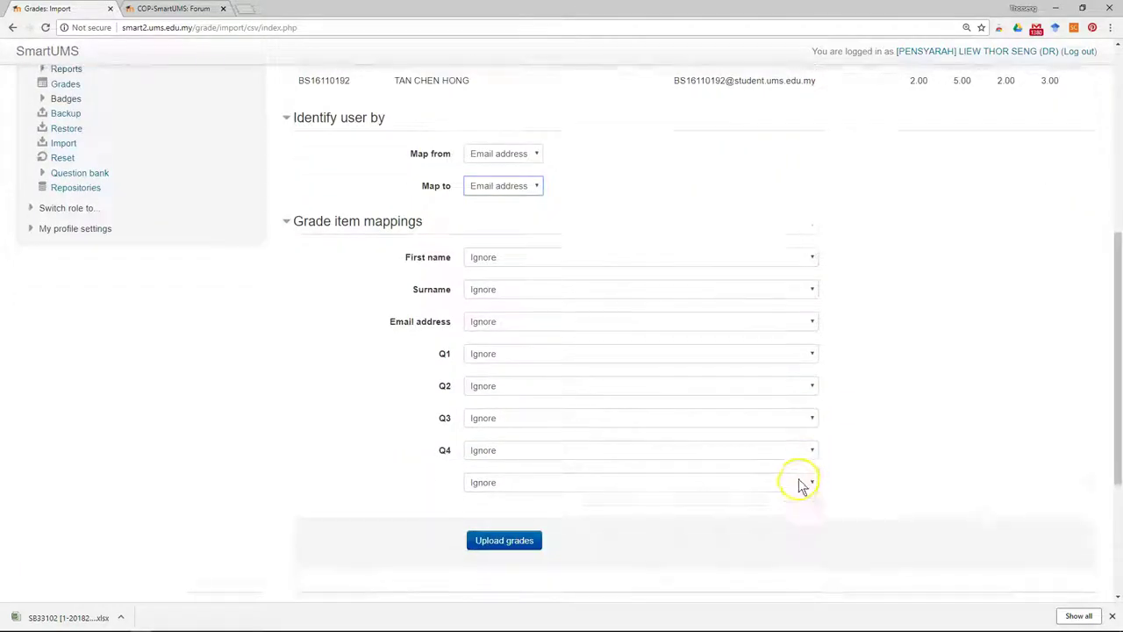
pyautogui.scroll(-1, 801, 486)
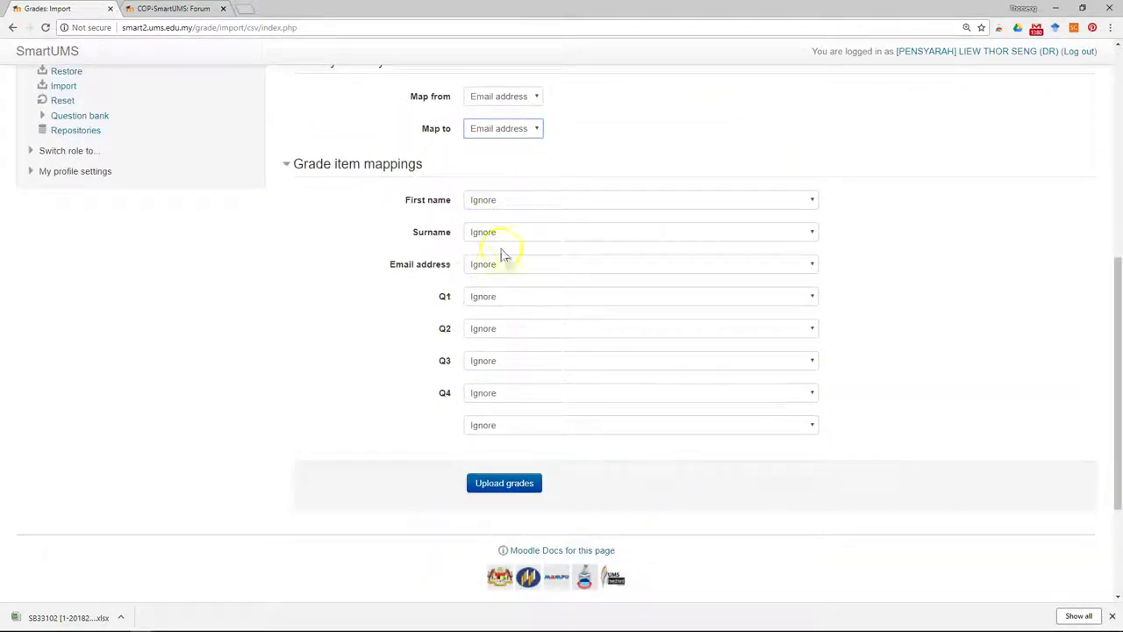
# Map the file's Q1 column to the Q1 grade item
pyautogui.click(550, 300)
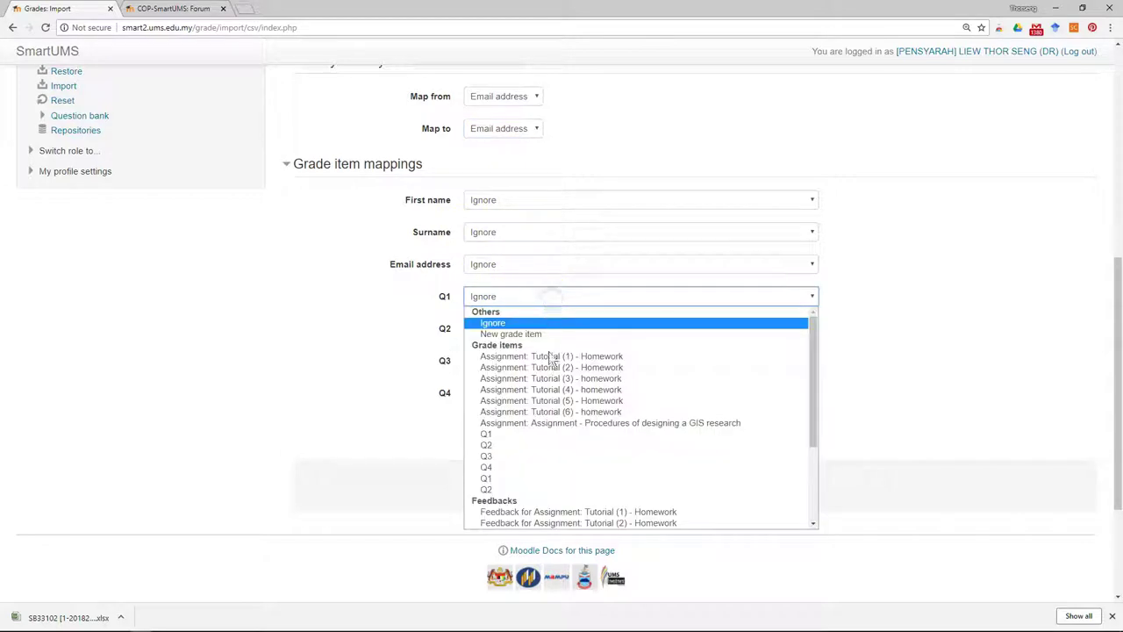
pyautogui.click(544, 438)
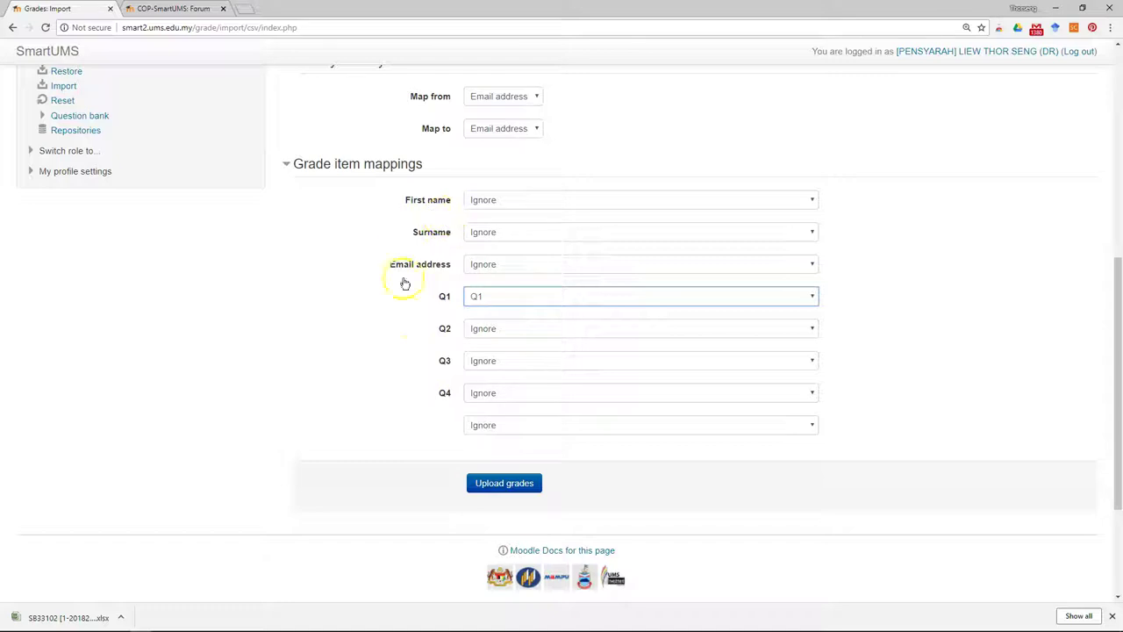
pyautogui.click(540, 300)
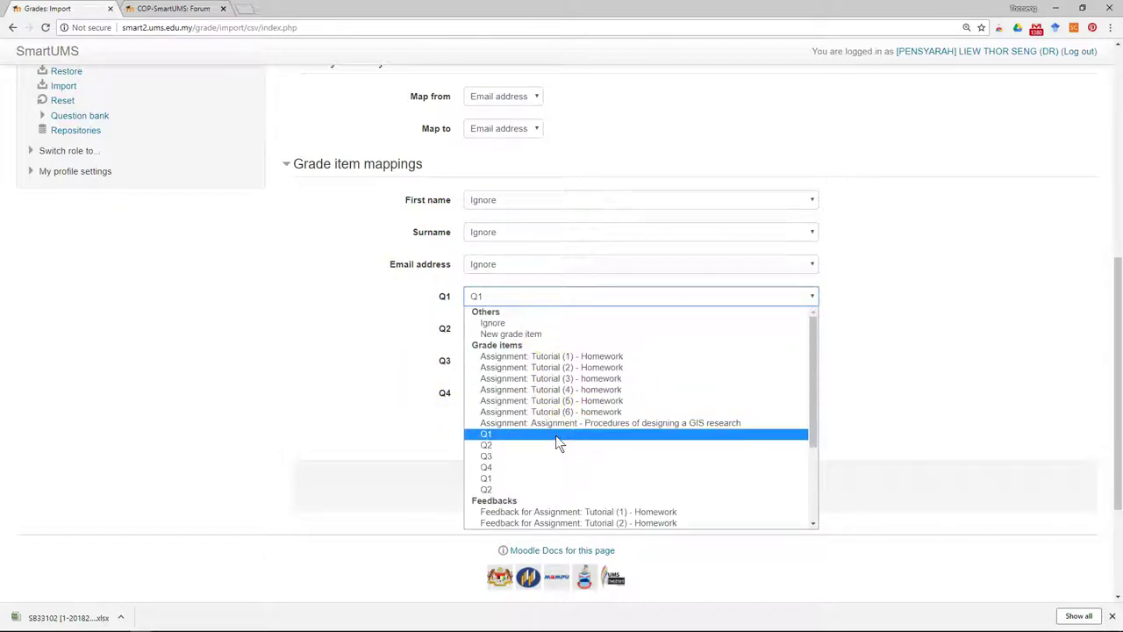
pyautogui.scroll(-3, 555, 436)
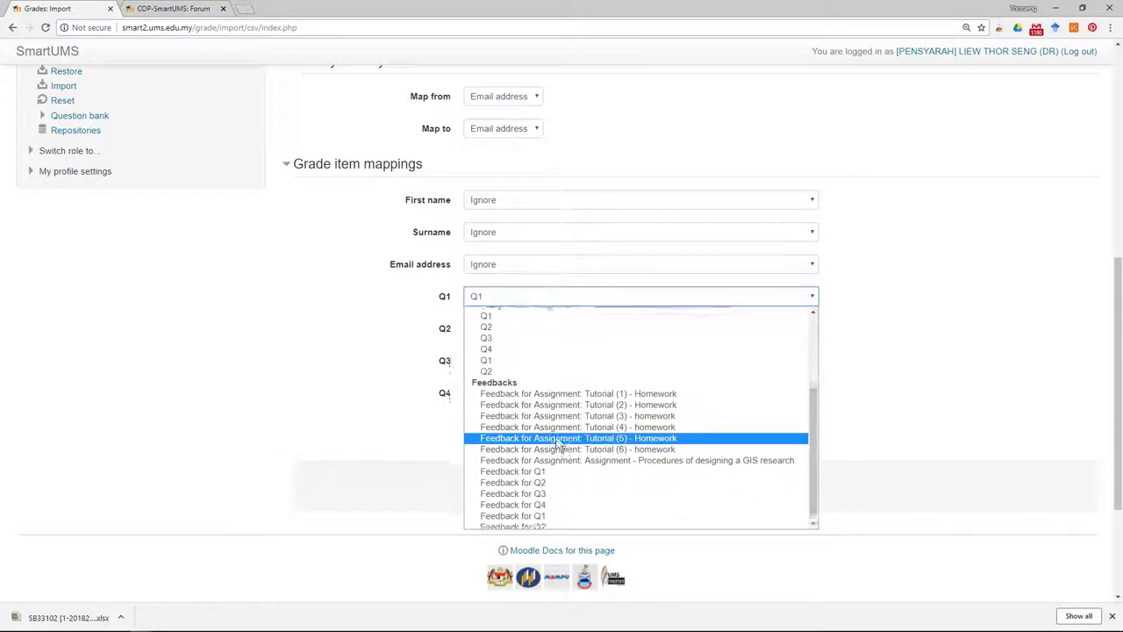
pyautogui.scroll(3, 555, 436)
pyautogui.click(556, 436)
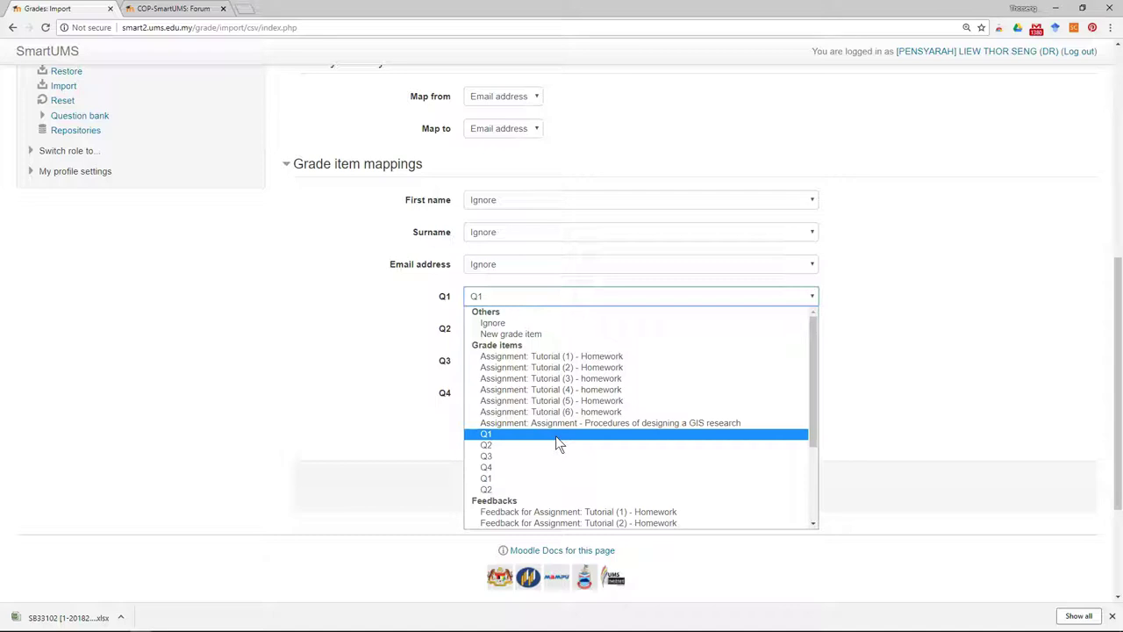
pyautogui.click(556, 435)
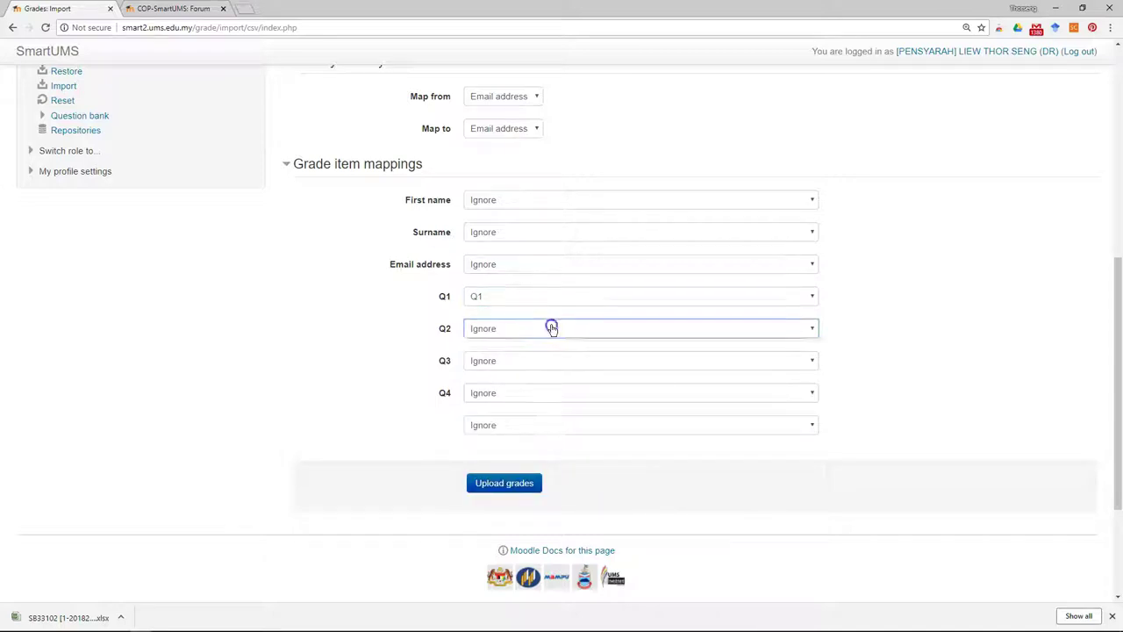
# Map columns Q2, Q3 and Q4 to their grade items and upload the grades
pyautogui.click(552, 327)
pyautogui.click(528, 481)
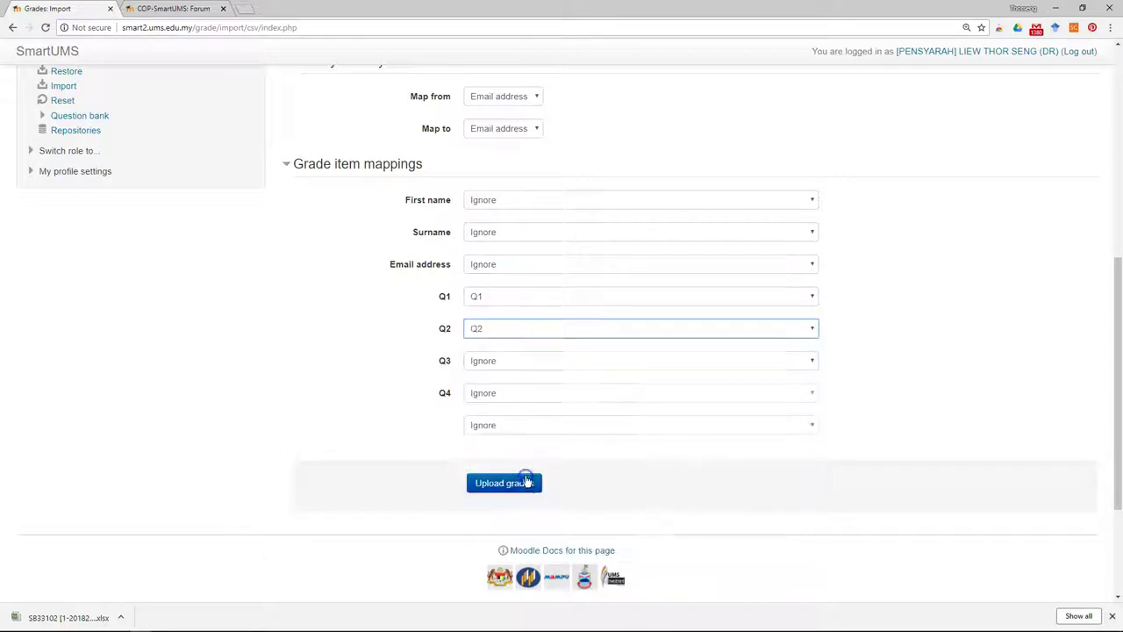
pyautogui.click(539, 363)
pyautogui.click(530, 522)
pyautogui.click(530, 396)
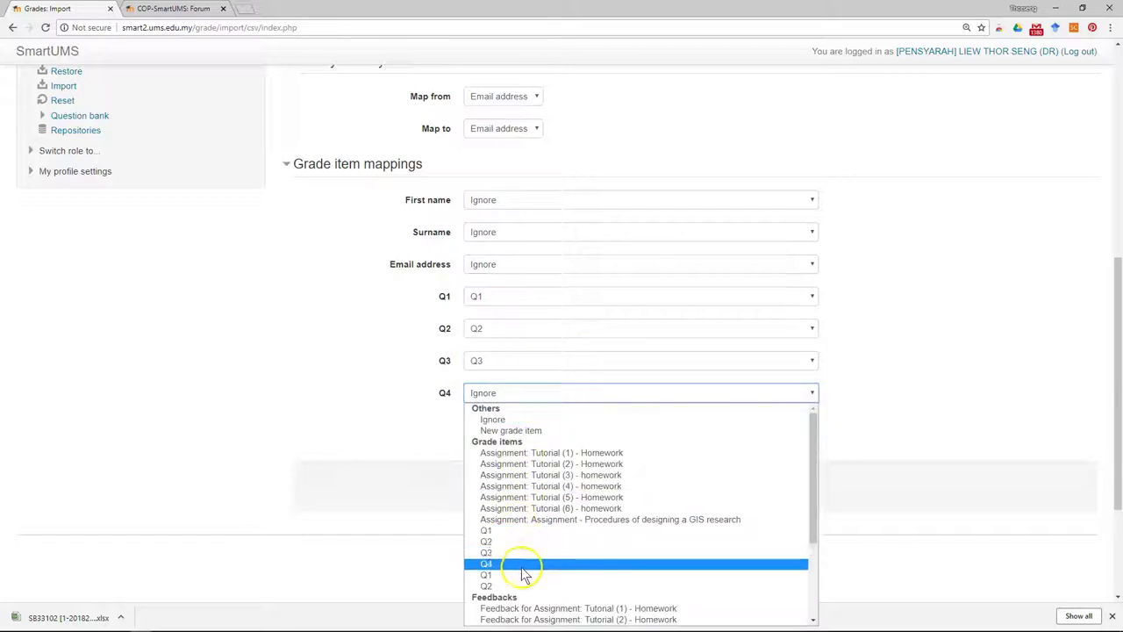
pyautogui.click(525, 566)
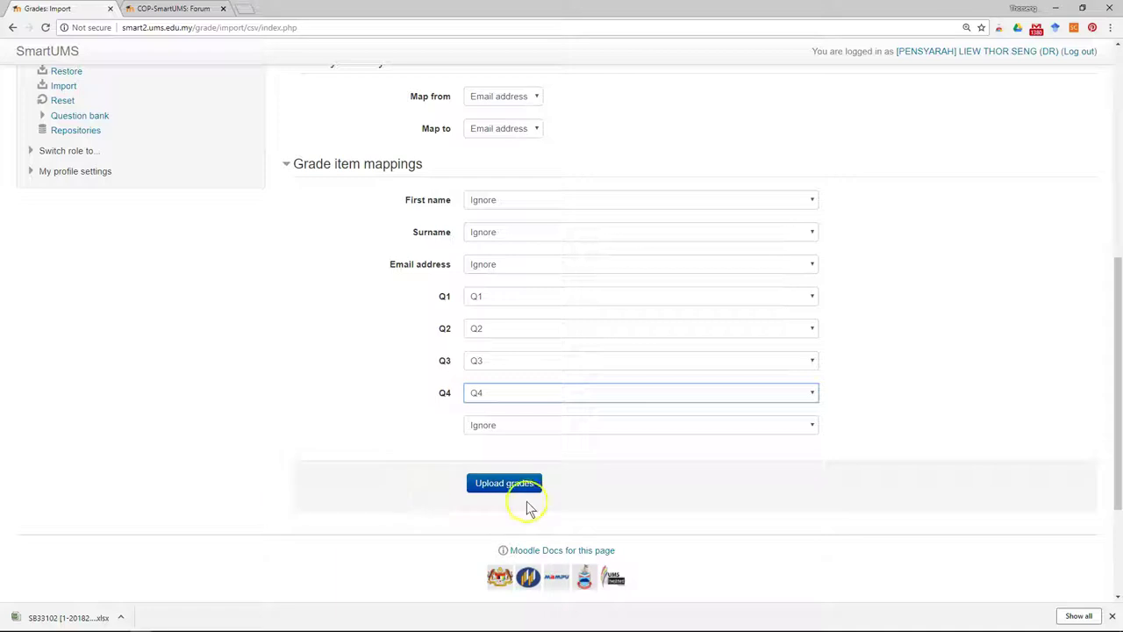
pyautogui.click(521, 485)
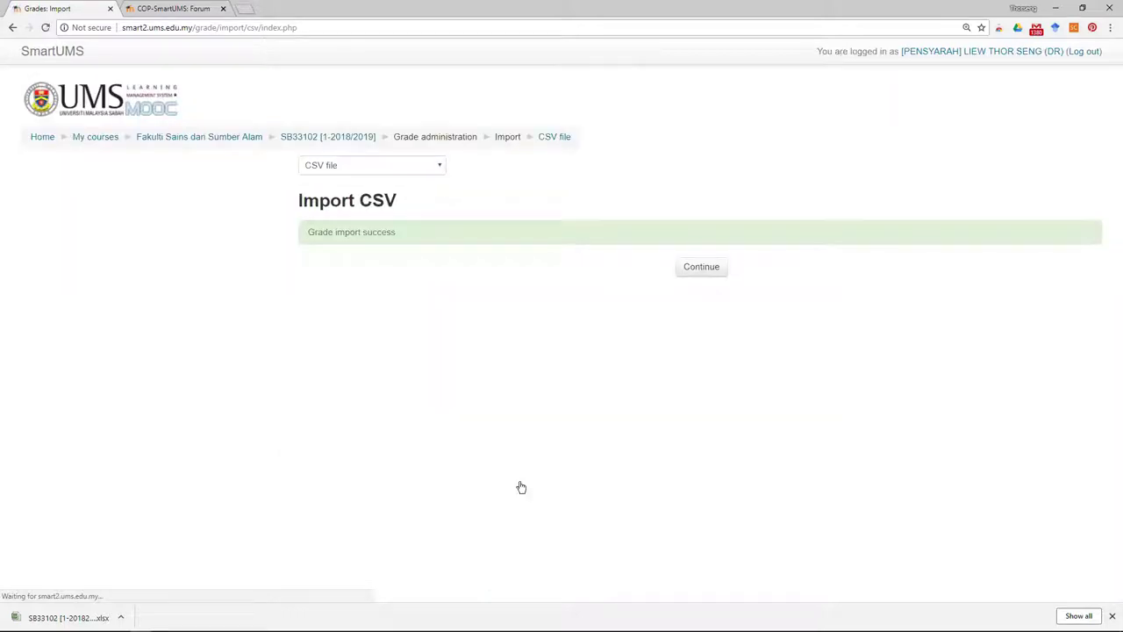
# Continue to the grader report and scroll to the Midterm Exam columns and totals
pyautogui.click(701, 268)
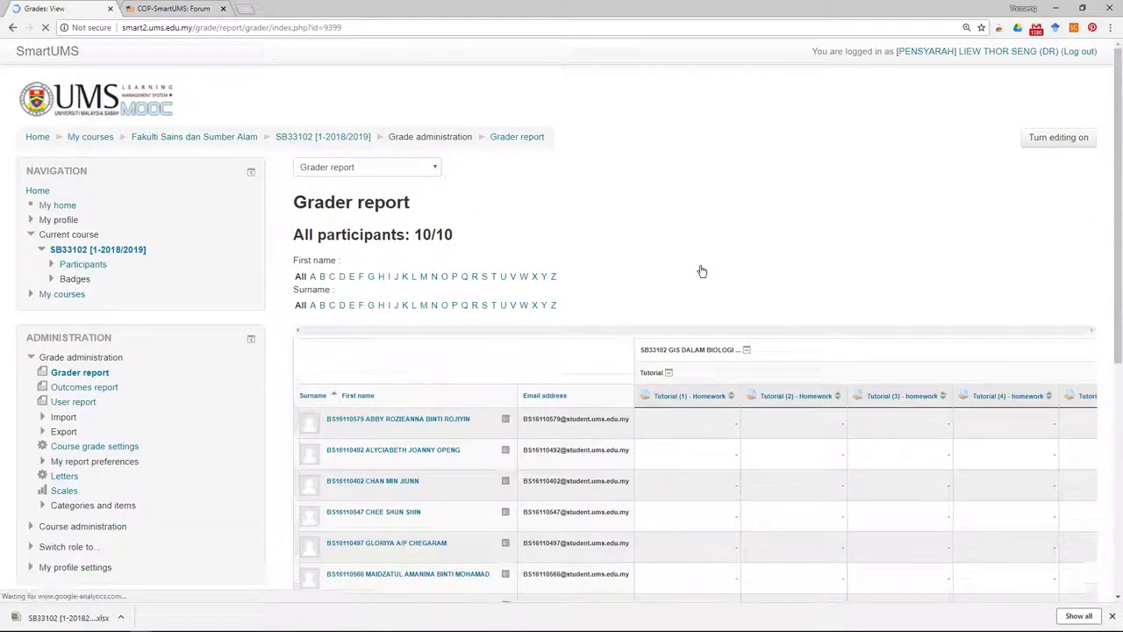
pyautogui.scroll(-4, 700, 271)
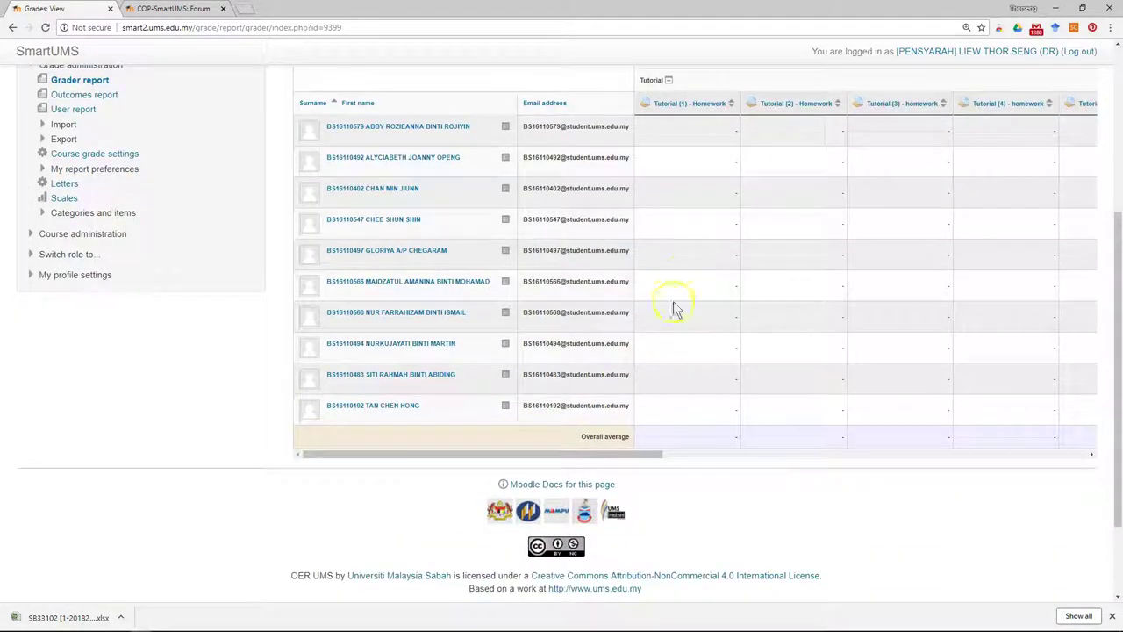
pyautogui.moveTo(628, 450); pyautogui.dragTo(1056, 492)
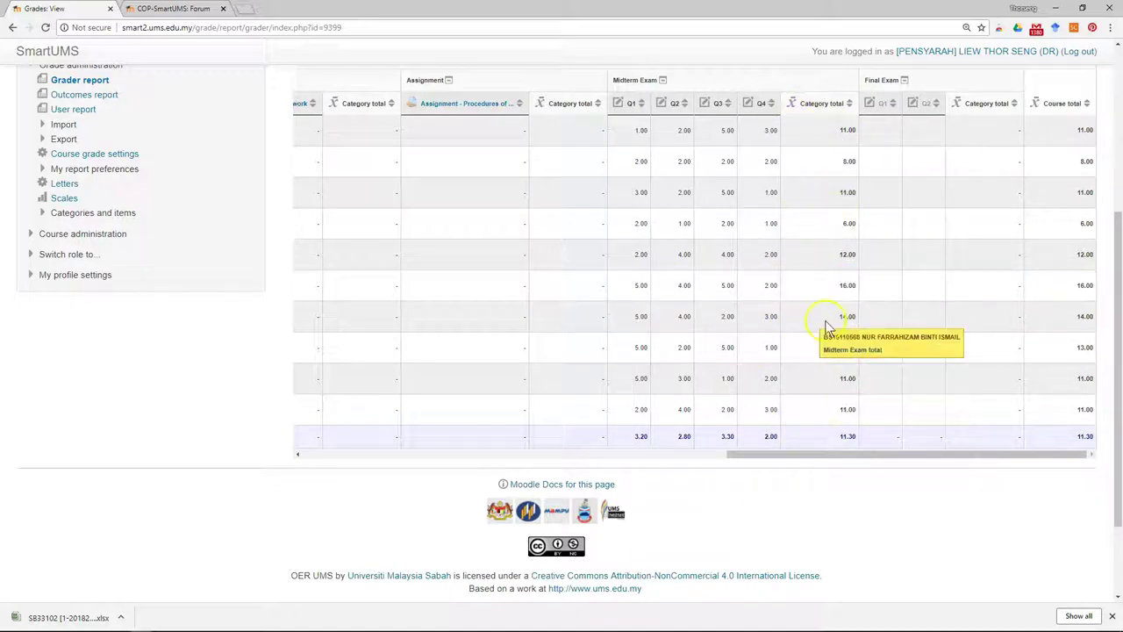
pyautogui.scroll(-3, 827, 326)
pyautogui.scroll(3, 800, 377)
pyautogui.moveTo(810, 456); pyautogui.dragTo(822, 480)
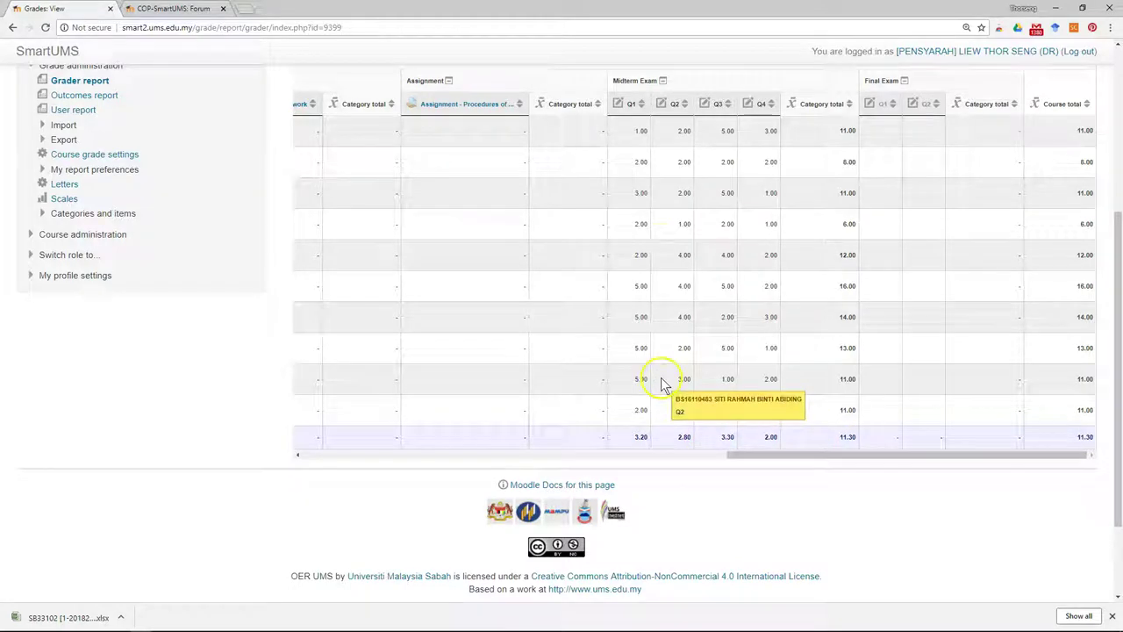
pyautogui.scroll(5, 661, 378)
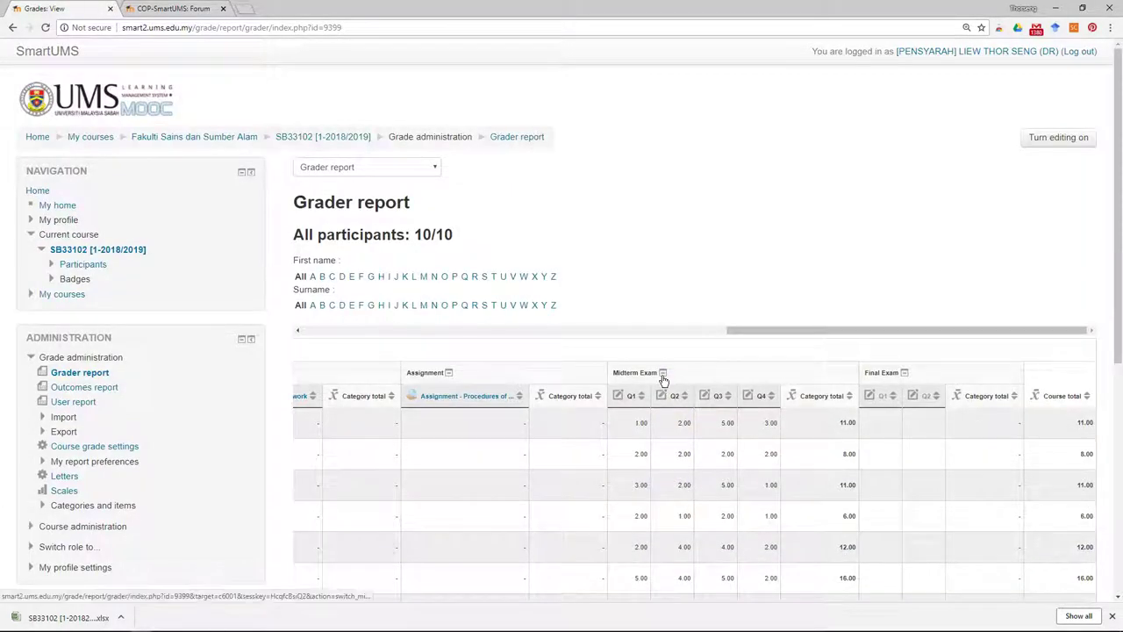